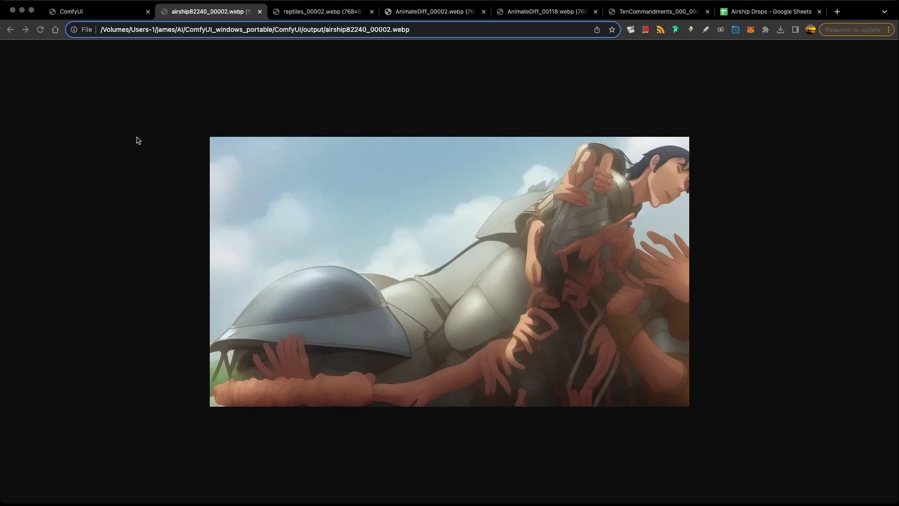
Switch from the airship animation tab back to the ComfyUI workflow tab
{"action": "key", "text": "super+1"}
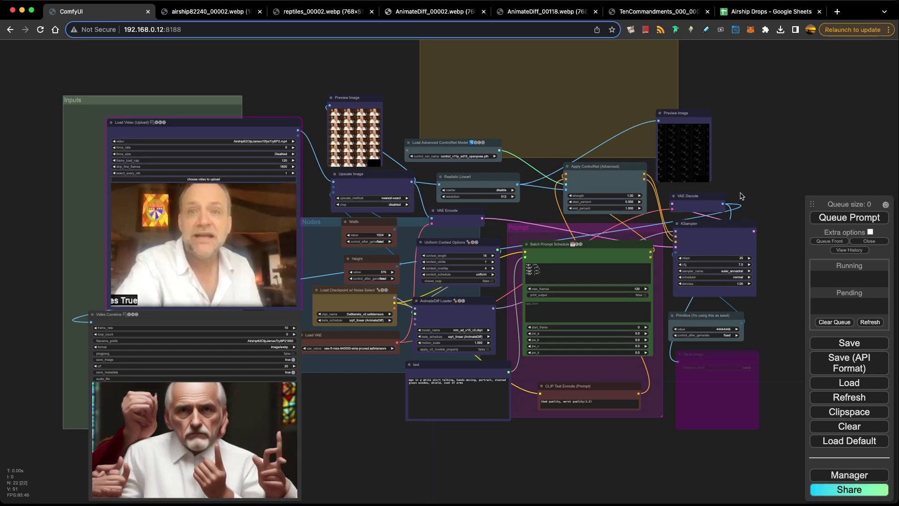
Zoom out and centre the whole video-to-video workflow graph in view
{"action": "scroll", "coordinate": [741, 196], "scroll_direction": "down", "scroll_amount": 2}
{"action": "scroll", "coordinate": [640, 233], "scroll_direction": "down", "scroll_amount": 3}
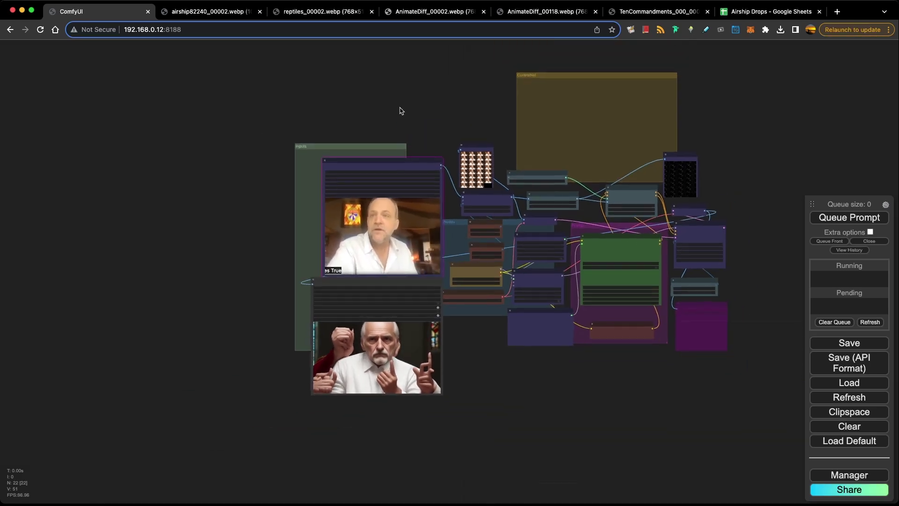
{"action": "left_click_drag", "start_coordinate": [399, 110], "coordinate": [347, 130]}
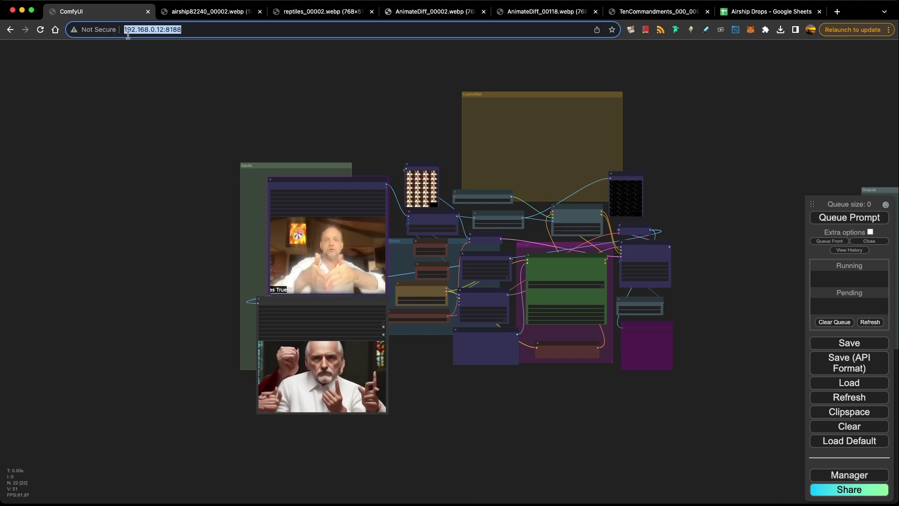
Highlight port 8188 in the ComfyUI server address
{"action": "left_click", "coordinate": [165, 57]}
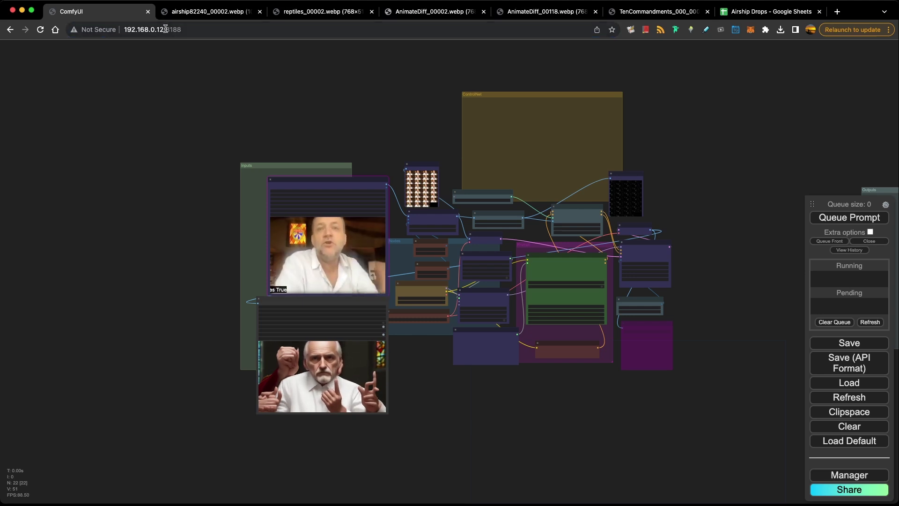
{"action": "left_click_drag", "start_coordinate": [165, 29], "coordinate": [254, 41]}
{"action": "left_click", "coordinate": [286, 103]}
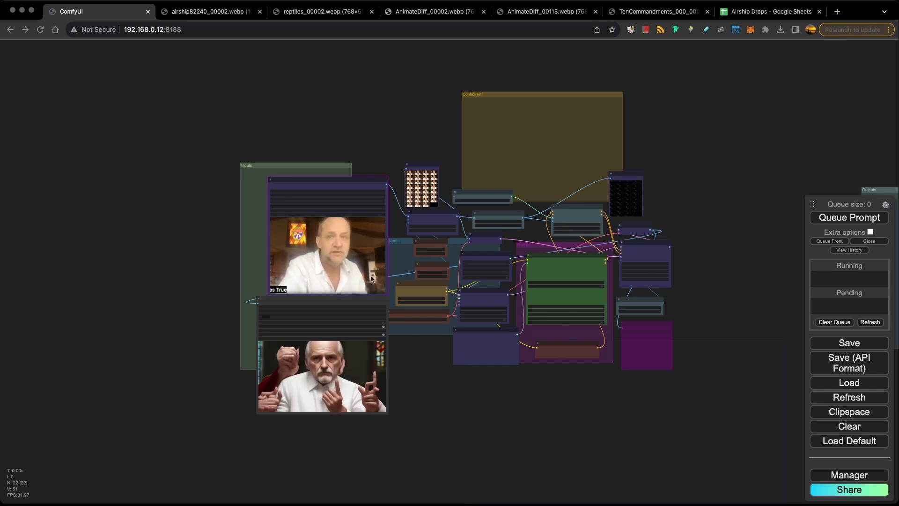
Play the airship82240_00002.webp output animation through in its tab
{"action": "left_click", "coordinate": [212, 12]}
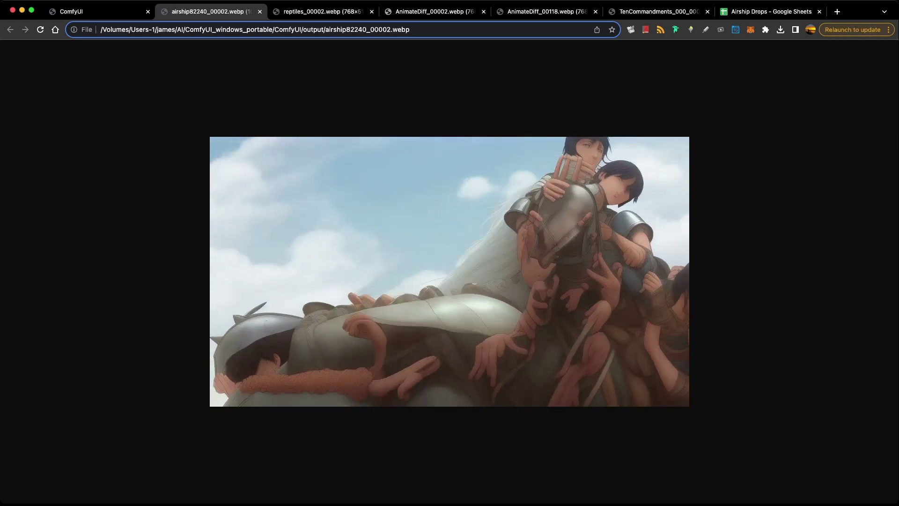
{"action": "left_click", "coordinate": [212, 198]}
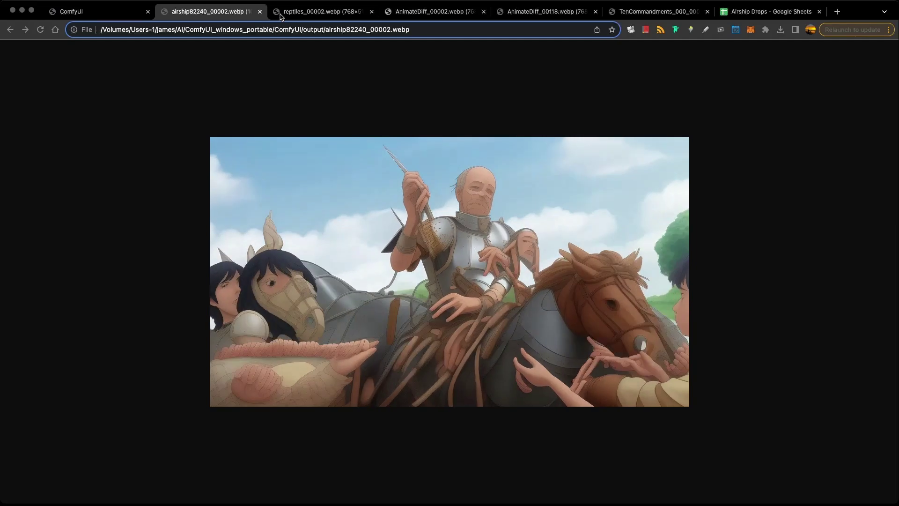
Zoom in on the Load Video node showing skip_first_frames 1800 and frame_load_cap 120
{"action": "left_click", "coordinate": [86, 13]}
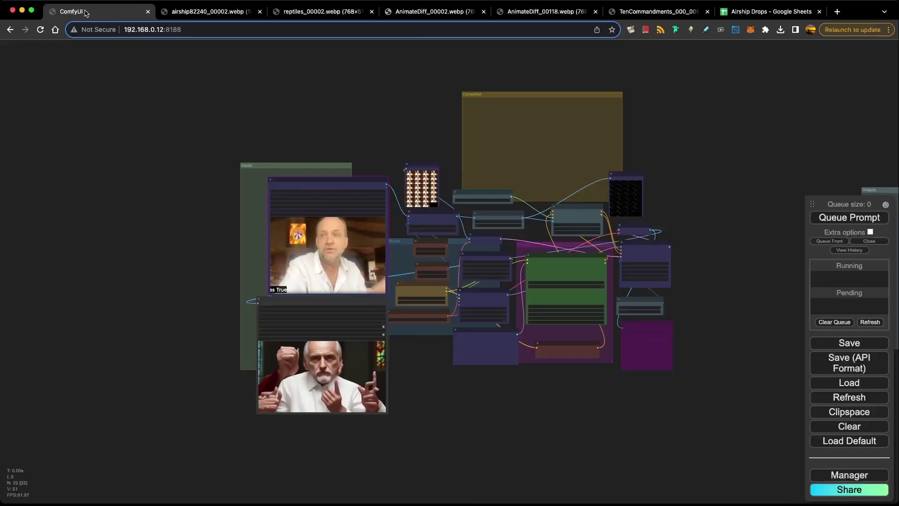
{"action": "scroll", "coordinate": [148, 242], "scroll_direction": "up", "scroll_amount": 10}
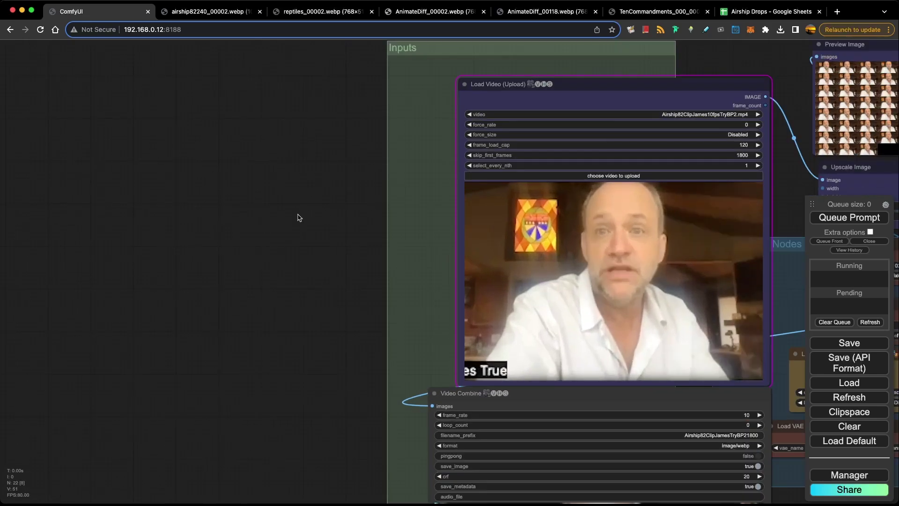
{"action": "left_click_drag", "start_coordinate": [299, 217], "coordinate": [166, 249]}
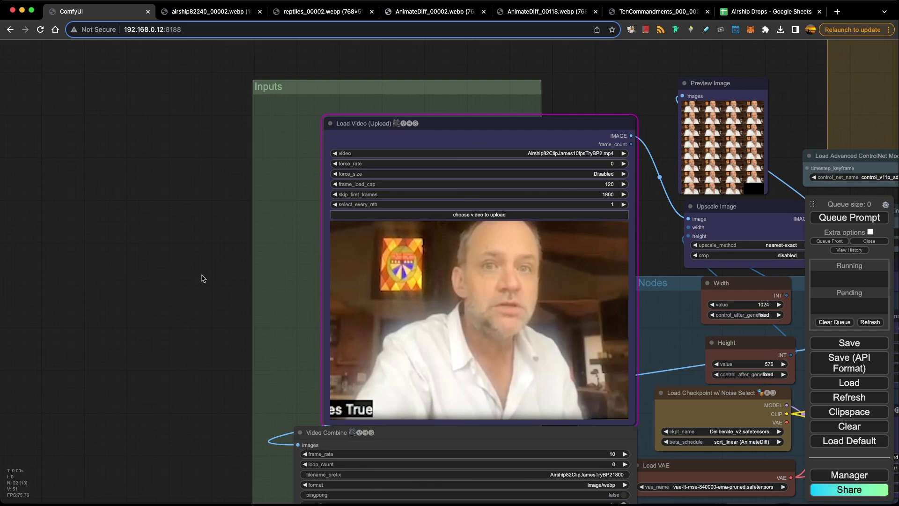
{"action": "scroll", "coordinate": [192, 276], "scroll_direction": "up", "scroll_amount": 3}
{"action": "left_click_drag", "start_coordinate": [253, 239], "coordinate": [164, 206]}
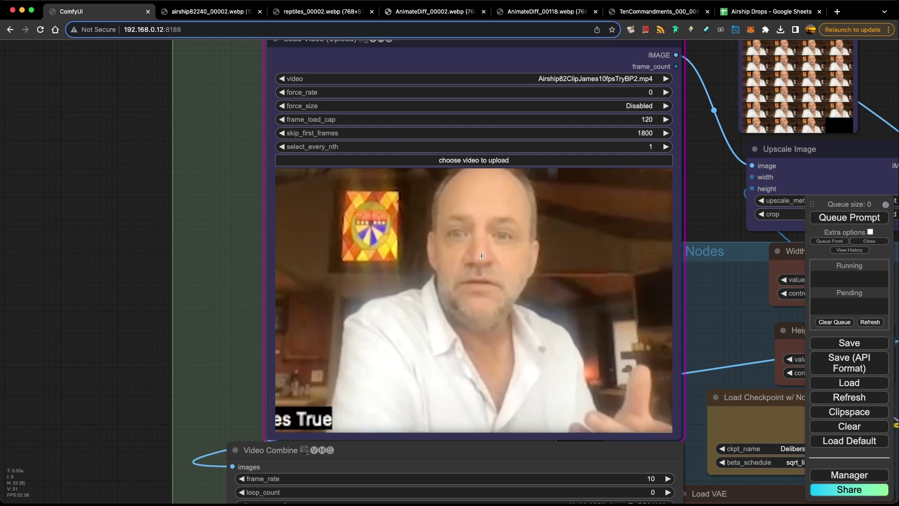
{"action": "scroll", "coordinate": [227, 249], "scroll_direction": "down", "scroll_amount": 3}
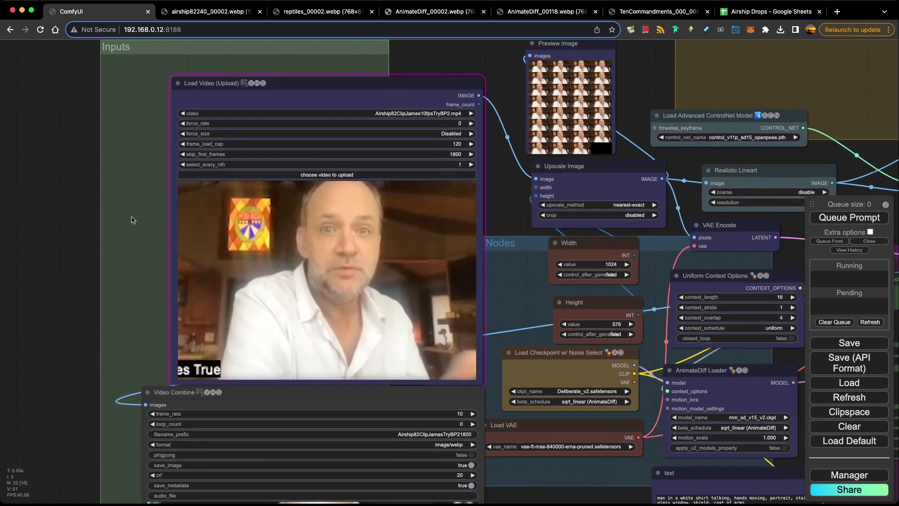
{"action": "left_click_drag", "start_coordinate": [131, 220], "coordinate": [78, 224]}
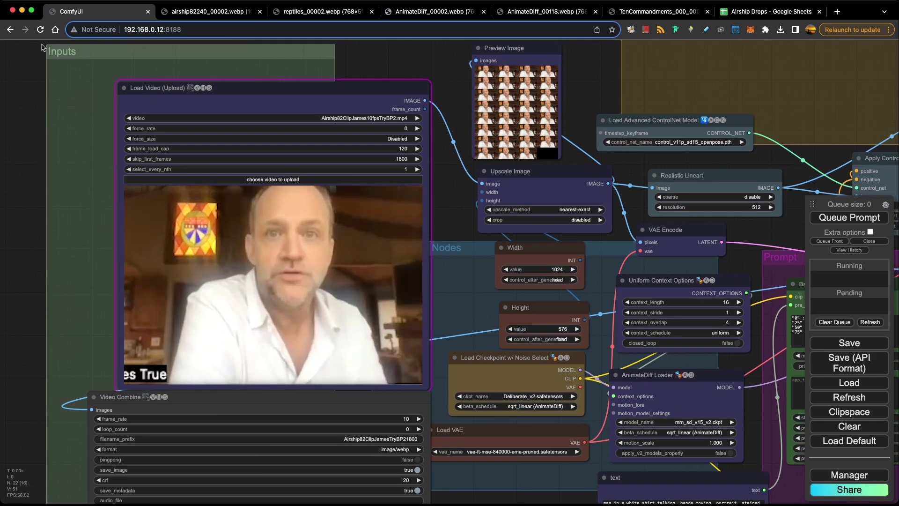
Nudge the Load Video node up and left, then frame the full workflow
{"action": "left_click_drag", "start_coordinate": [195, 84], "coordinate": [176, 66]}
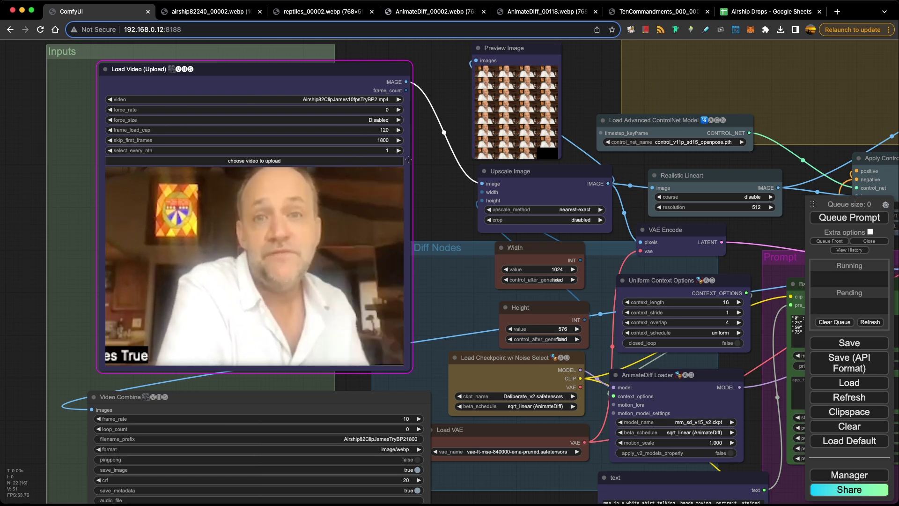
{"action": "scroll", "coordinate": [451, 203], "scroll_direction": "down", "scroll_amount": 3}
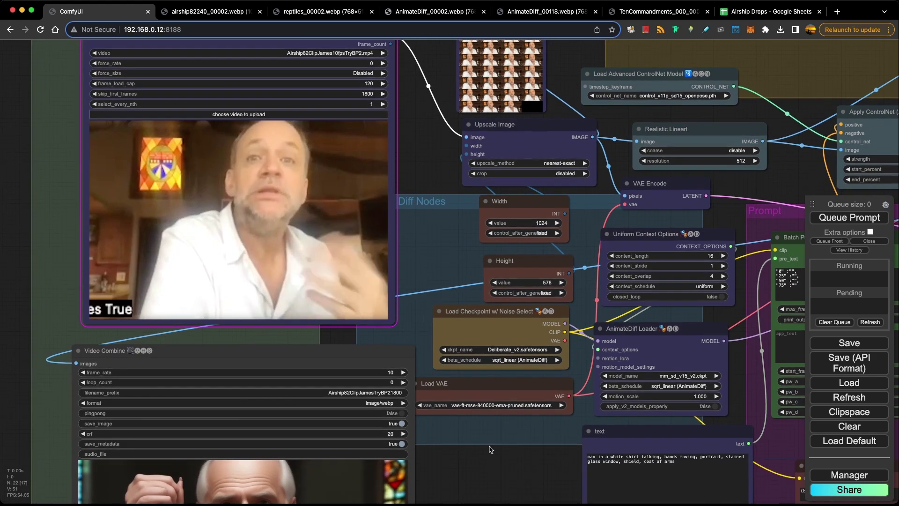
{"action": "scroll", "coordinate": [465, 419], "scroll_direction": "down", "scroll_amount": 5}
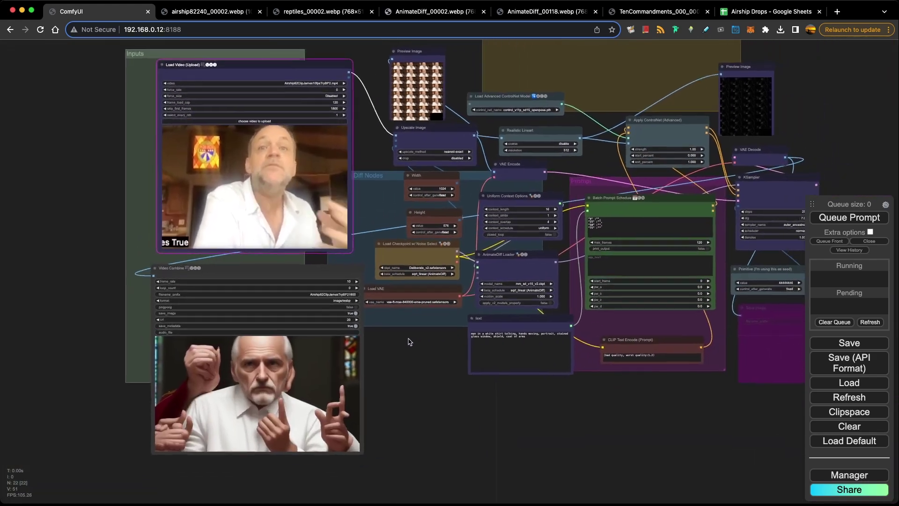
{"action": "left_click_drag", "start_coordinate": [408, 341], "coordinate": [367, 360]}
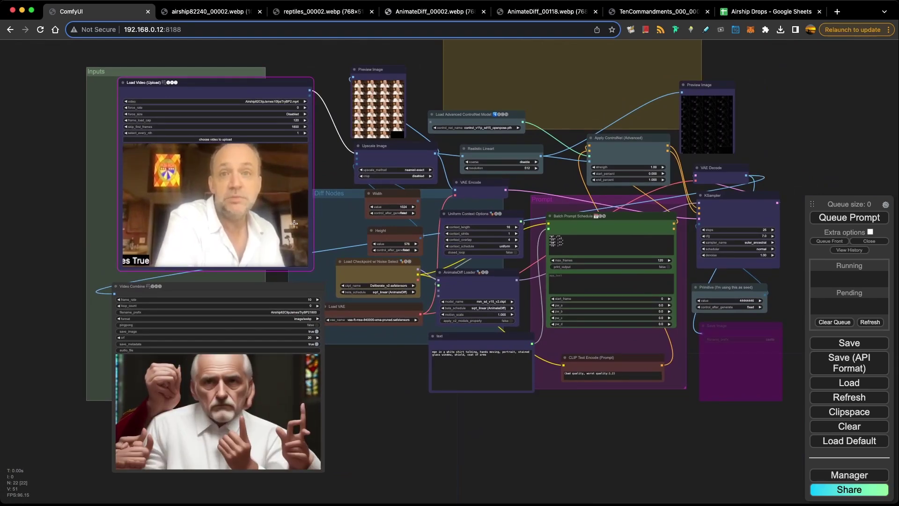
Zoom in on the Video Combine preview: frame_rate 10, image/webp, crf 20
{"action": "left_click_drag", "start_coordinate": [430, 434], "coordinate": [578, 352]}
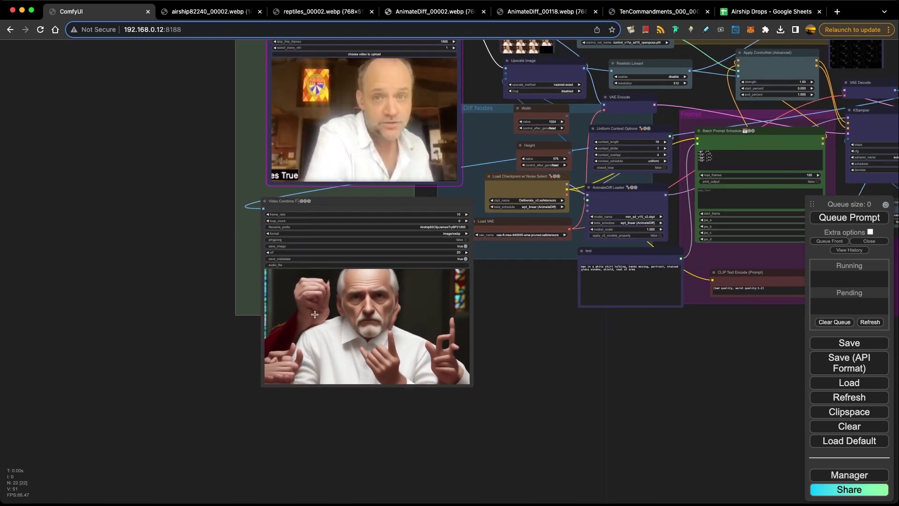
{"action": "scroll", "coordinate": [197, 335], "scroll_direction": "up", "scroll_amount": 3}
{"action": "scroll", "coordinate": [197, 335], "scroll_direction": "up", "scroll_amount": 3}
{"action": "left_click_drag", "start_coordinate": [267, 322], "coordinate": [117, 332]}
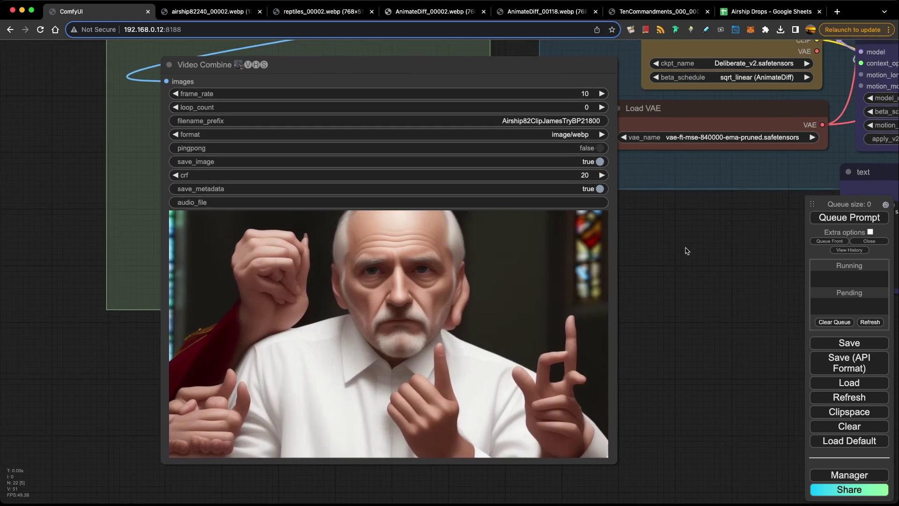
Shift the prompt text node slightly left and down, then return to the Load Video node
{"action": "left_click_drag", "start_coordinate": [698, 245], "coordinate": [339, 308]}
{"action": "scroll", "coordinate": [422, 334], "scroll_direction": "right", "scroll_amount": 5}
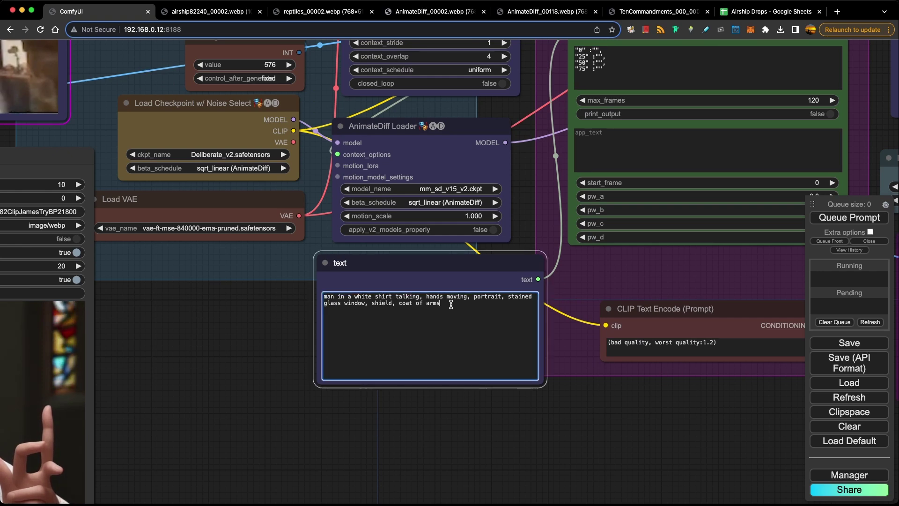
{"action": "mouse_move", "coordinate": [386, 263]}
{"action": "left_mouse_down"}
{"action": "mouse_move", "coordinate": [360, 288]}
{"action": "mouse_move", "coordinate": [313, 290]}
{"action": "mouse_move", "coordinate": [380, 278]}
{"action": "mouse_move", "coordinate": [369, 268]}
{"action": "left_mouse_up"}
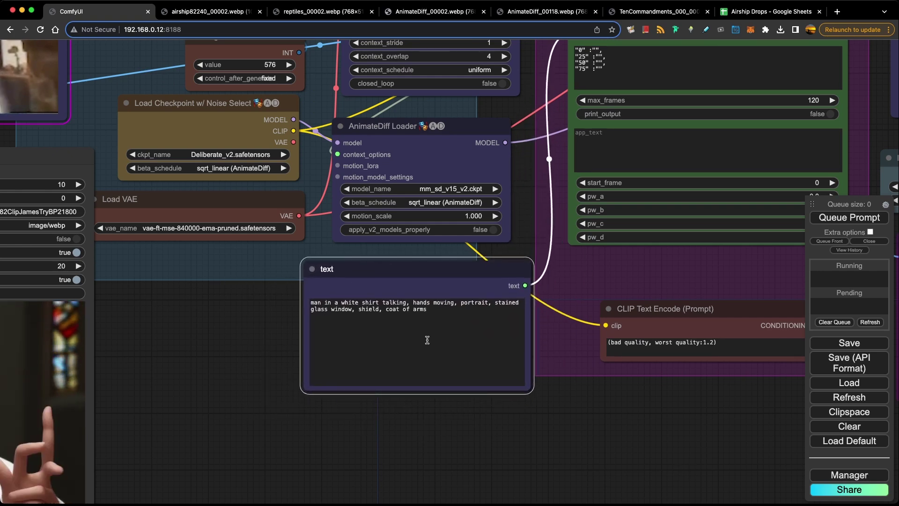
{"action": "left_click_drag", "start_coordinate": [187, 338], "coordinate": [549, 277]}
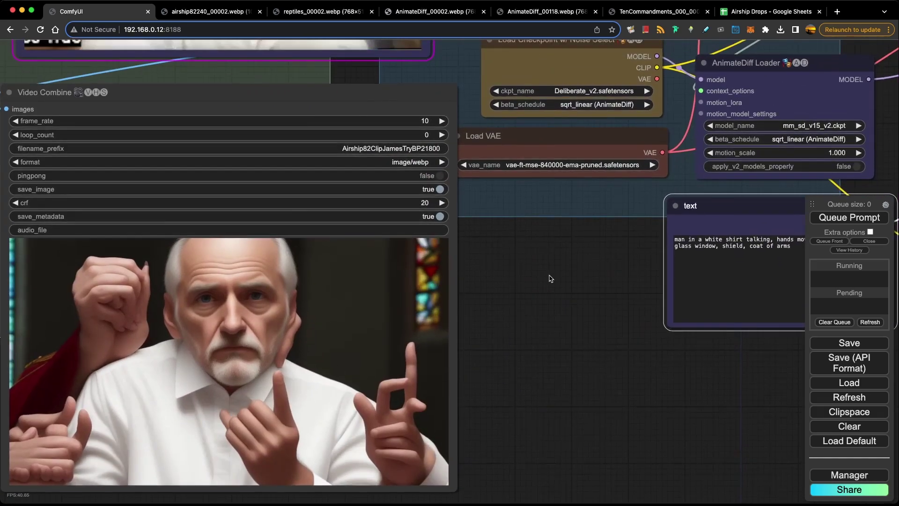
{"action": "left_click_drag", "start_coordinate": [351, 71], "coordinate": [451, 455]}
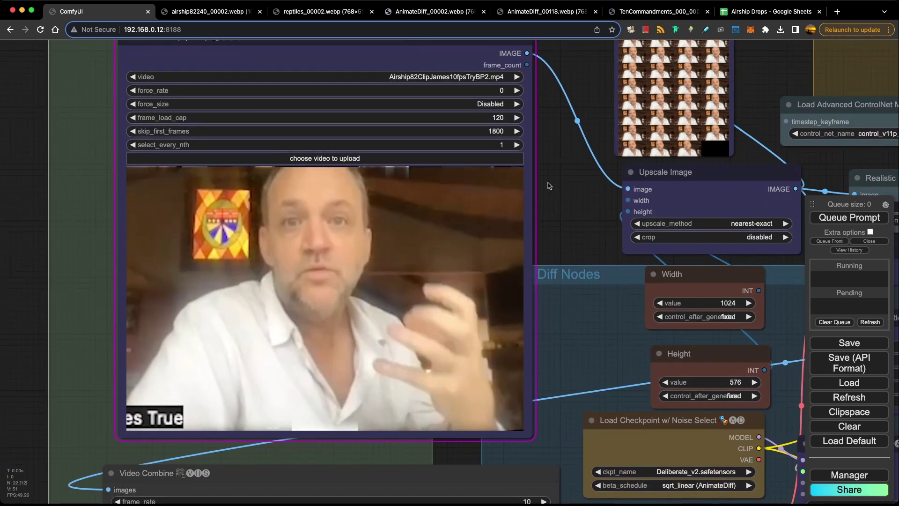
Reposition the Upscale Image, Preview Image and Realistic Lineart nodes further left
{"action": "left_click_drag", "start_coordinate": [479, 37], "coordinate": [333, 103]}
{"action": "left_click", "coordinate": [638, 250]}
{"action": "left_click_drag", "start_coordinate": [638, 250], "coordinate": [607, 248]}
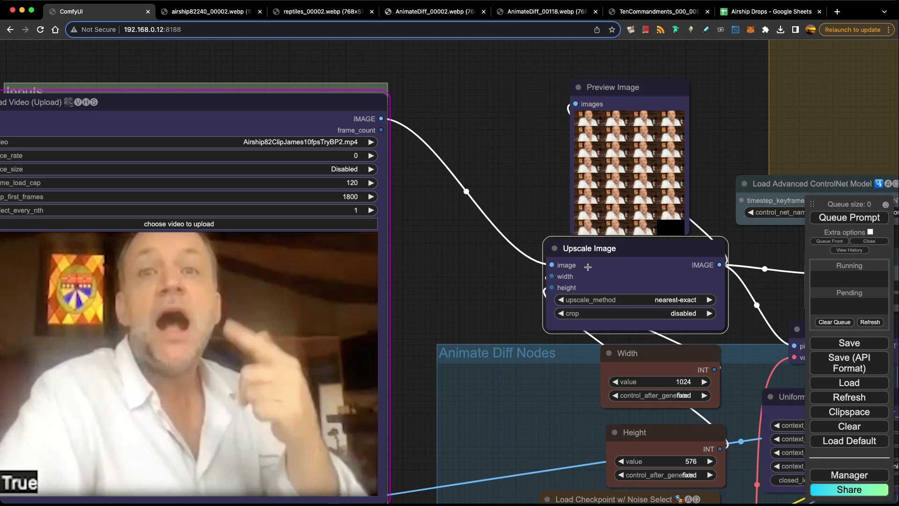
{"action": "mouse_move", "coordinate": [659, 243]}
{"action": "left_mouse_down"}
{"action": "mouse_move", "coordinate": [664, 270]}
{"action": "mouse_move", "coordinate": [654, 246]}
{"action": "left_mouse_up"}
{"action": "left_click_drag", "start_coordinate": [611, 93], "coordinate": [537, 86]}
{"action": "left_click_drag", "start_coordinate": [654, 115], "coordinate": [307, 113]}
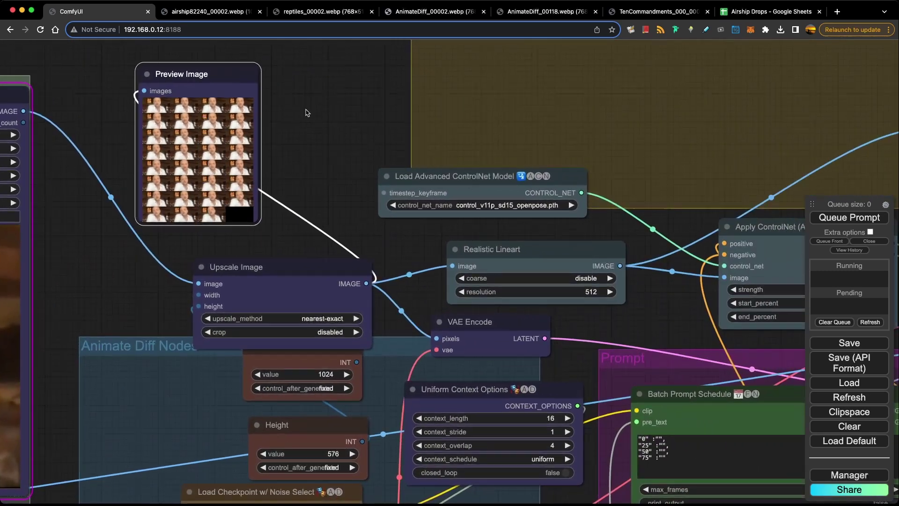
{"action": "left_click_drag", "start_coordinate": [313, 269], "coordinate": [289, 245]}
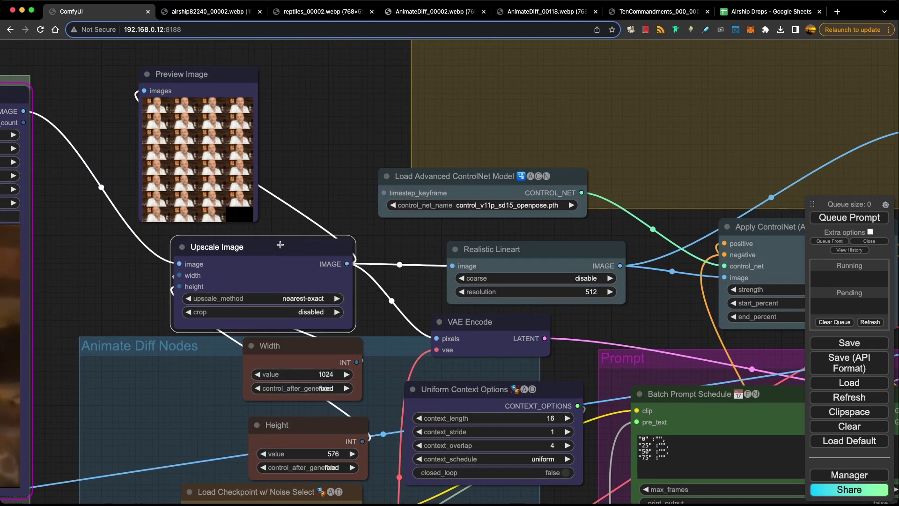
{"action": "left_click_drag", "start_coordinate": [507, 250], "coordinate": [481, 241]}
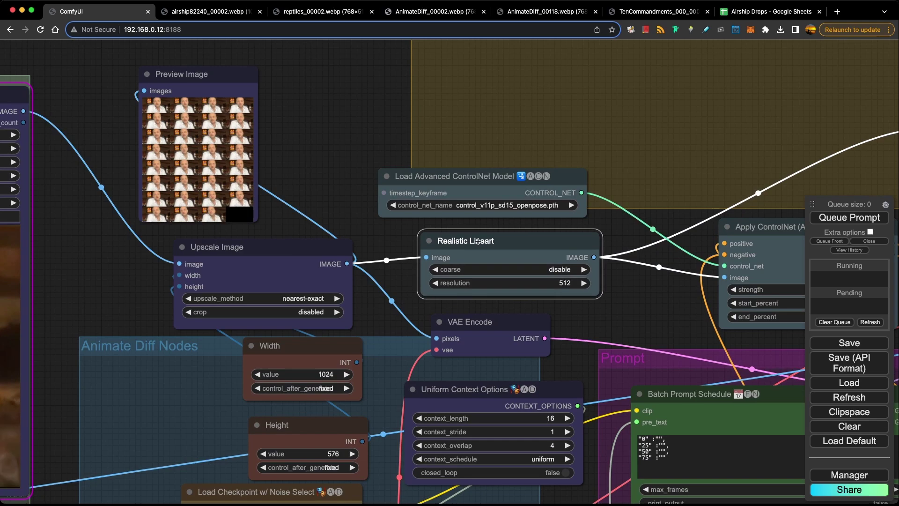
Move and enlarge the lineart Preview Image node, then zoom in on its frames
{"action": "left_click_drag", "start_coordinate": [623, 287], "coordinate": [416, 298]}
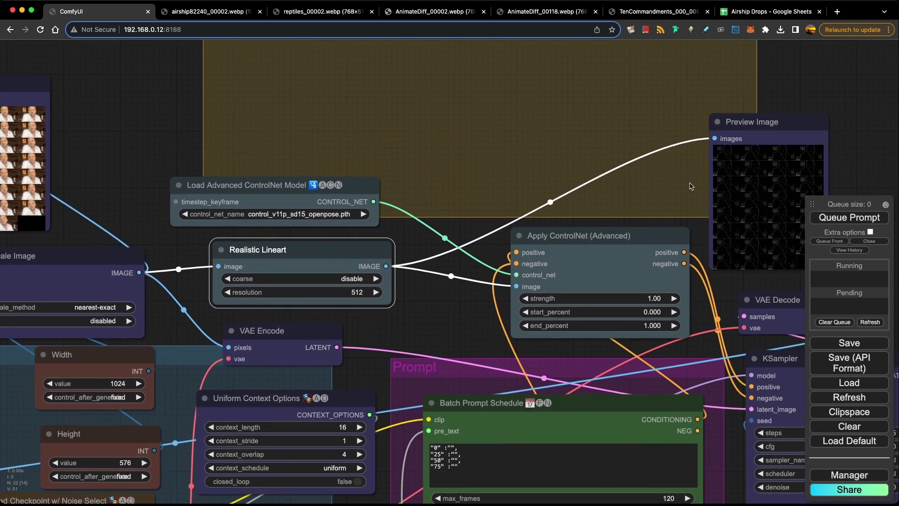
{"action": "left_click_drag", "start_coordinate": [773, 123], "coordinate": [565, 106]}
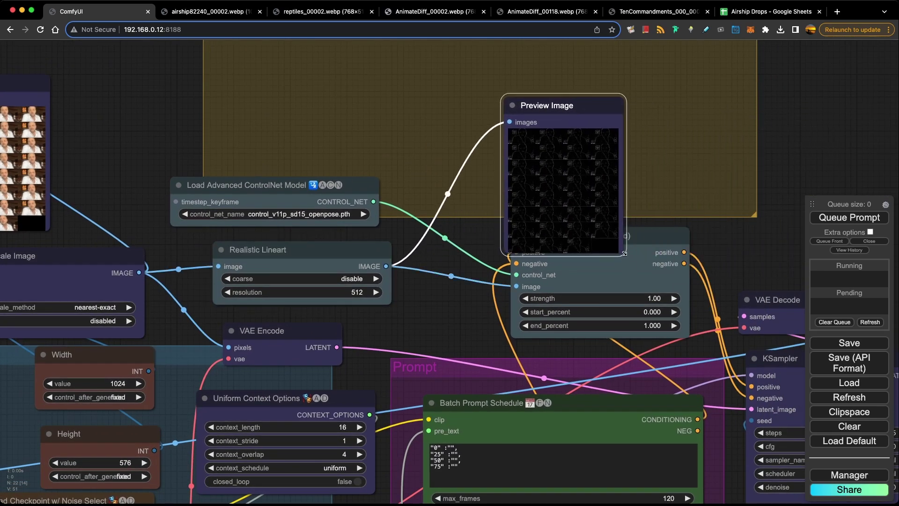
{"action": "left_click_drag", "start_coordinate": [626, 255], "coordinate": [800, 439]}
{"action": "scroll", "coordinate": [542, 238], "scroll_direction": "up", "scroll_amount": 15}
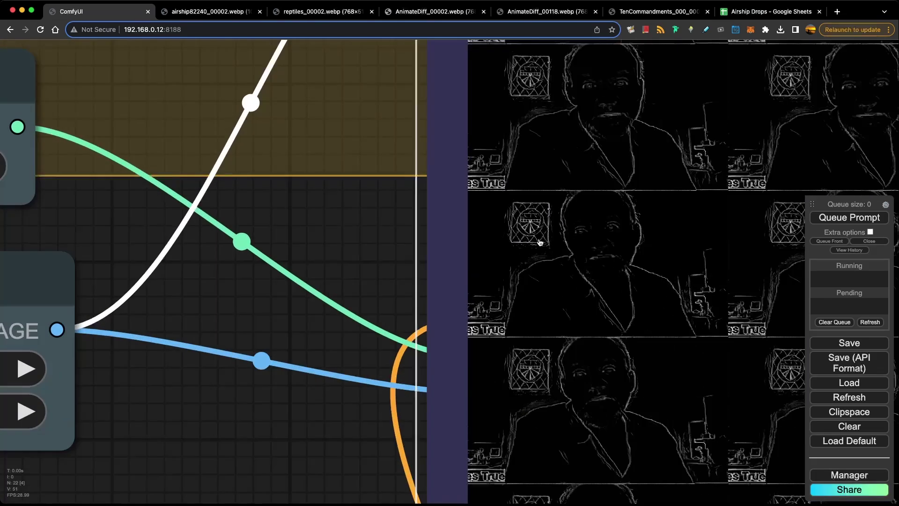
{"action": "left_click_drag", "start_coordinate": [616, 189], "coordinate": [441, 306]}
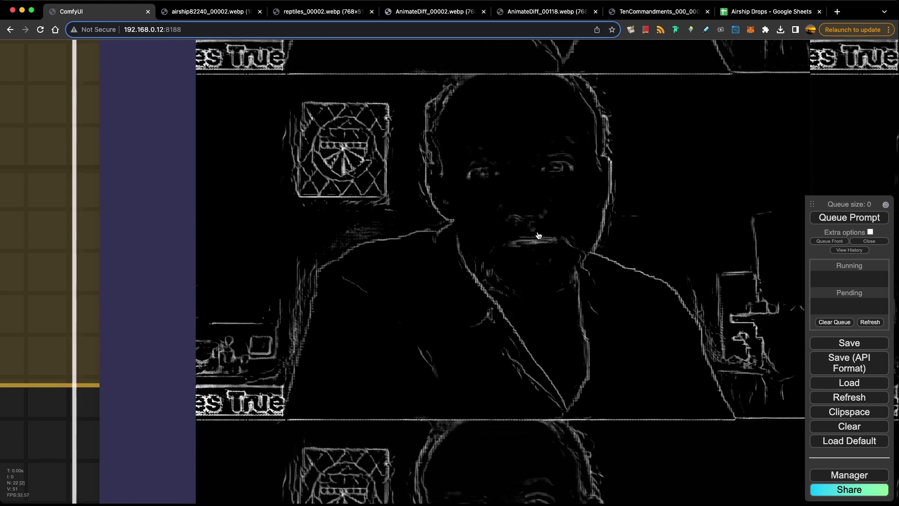
{"action": "left_click_drag", "start_coordinate": [538, 236], "coordinate": [408, 248]}
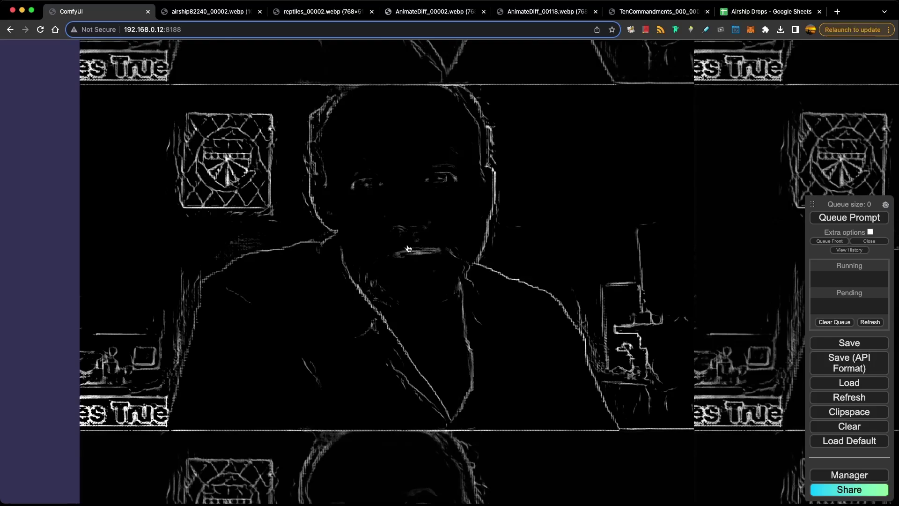
{"action": "scroll", "coordinate": [408, 248], "scroll_direction": "down", "scroll_amount": 13}
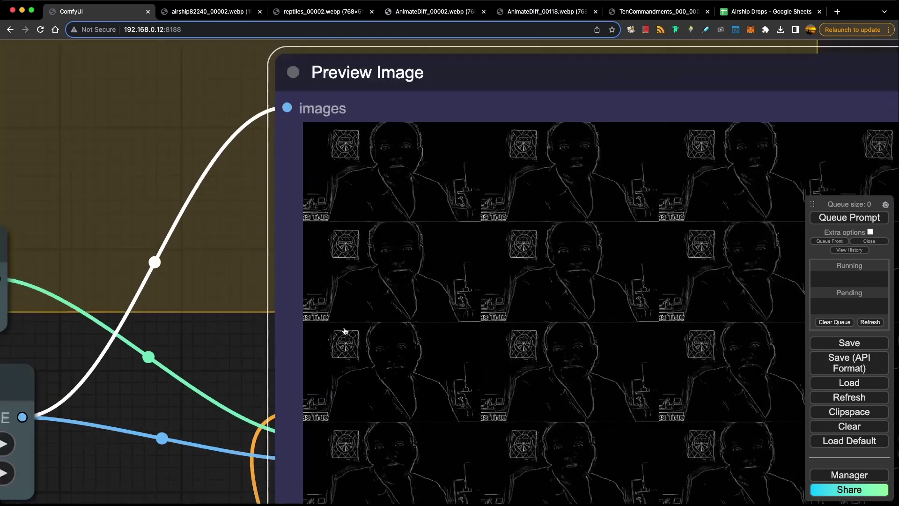
{"action": "scroll", "coordinate": [345, 331], "scroll_direction": "down", "scroll_amount": 4}
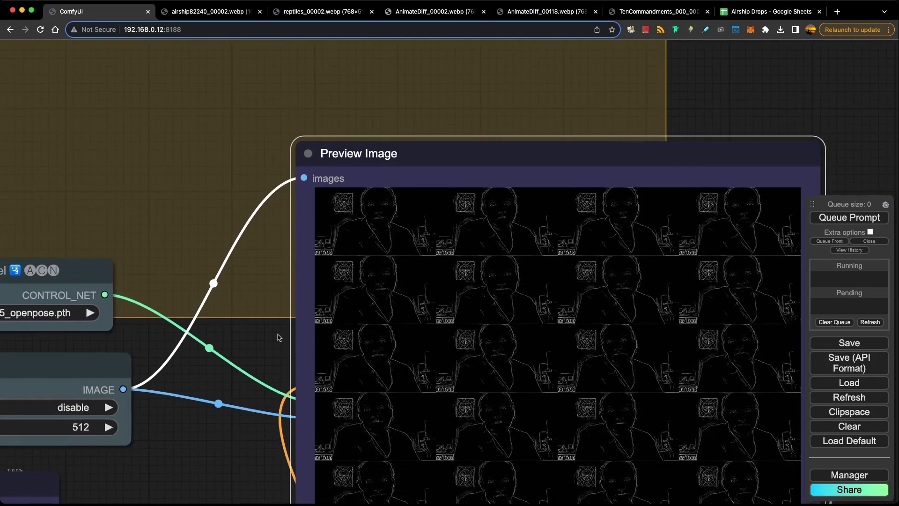
Pan over the ControlNet, lineart, Width and Height nodes, nudging Upscale Image up-left
{"action": "left_click_drag", "start_coordinate": [280, 338], "coordinate": [440, 161]}
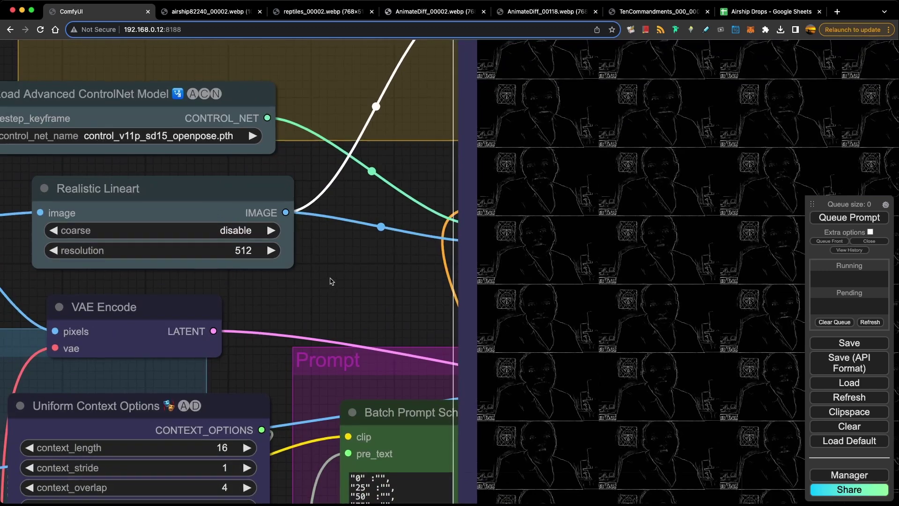
{"action": "left_click_drag", "start_coordinate": [331, 283], "coordinate": [622, 267]}
{"action": "scroll", "coordinate": [396, 225], "scroll_direction": "down", "scroll_amount": 2}
{"action": "scroll", "coordinate": [395, 225], "scroll_direction": "down", "scroll_amount": 2}
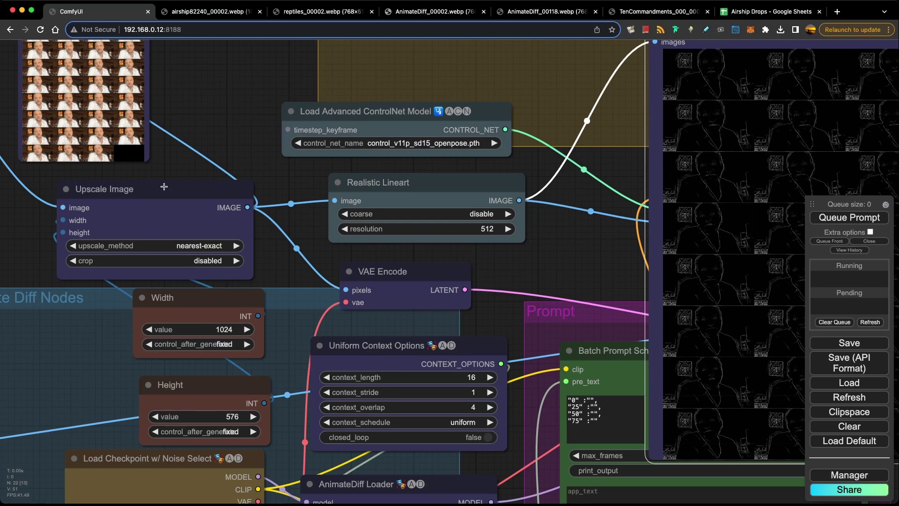
{"action": "left_click_drag", "start_coordinate": [164, 186], "coordinate": [451, 186]}
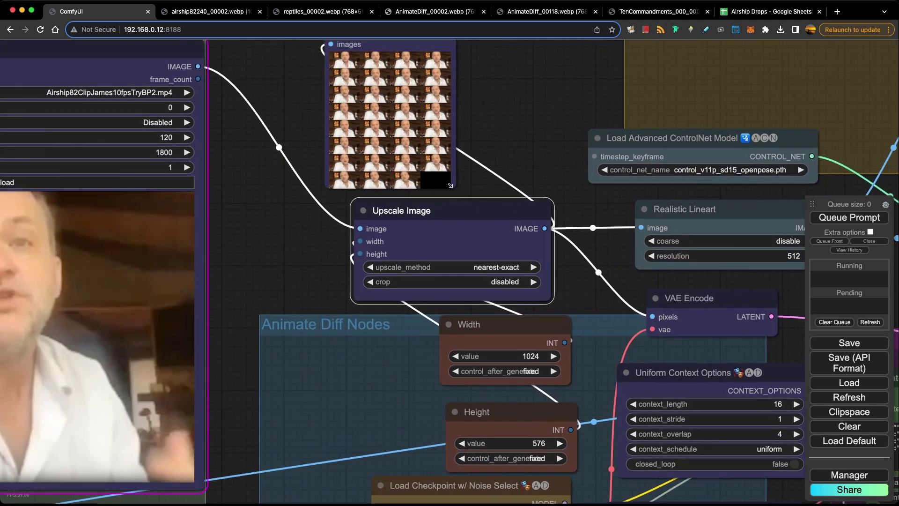
Collapse the lineart Preview Image node down to its title bar
{"action": "left_click_drag", "start_coordinate": [581, 176], "coordinate": [282, 153]}
{"action": "left_click_drag", "start_coordinate": [588, 250], "coordinate": [206, 334]}
{"action": "right_click", "coordinate": [367, 114]}
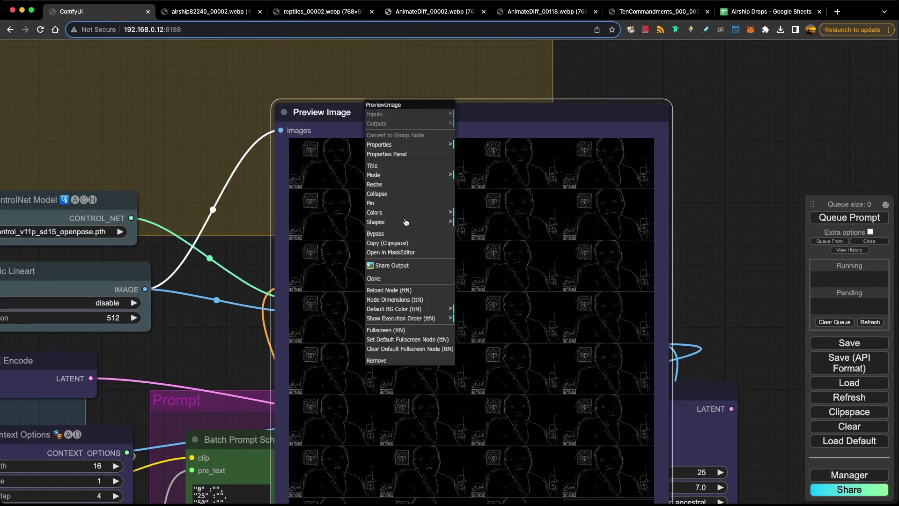
{"action": "left_click", "coordinate": [375, 195]}
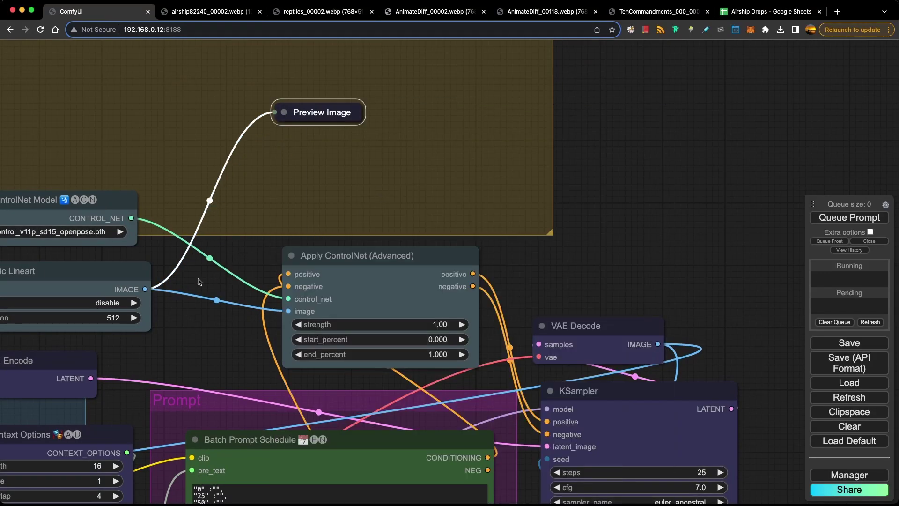
{"action": "left_click_drag", "start_coordinate": [199, 281], "coordinate": [253, 178]}
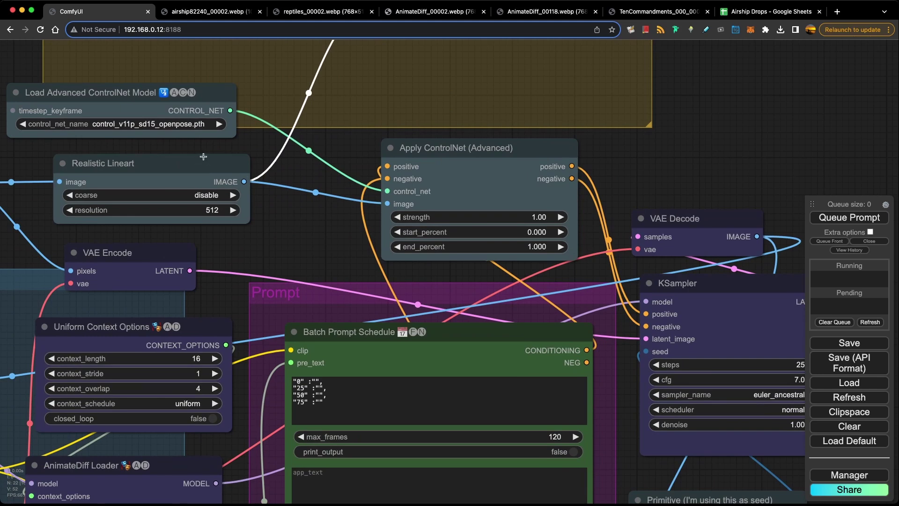
Shift the Realistic Lineart and Apply ControlNet (Advanced) nodes slightly left
{"action": "left_click_drag", "start_coordinate": [203, 157], "coordinate": [175, 153]}
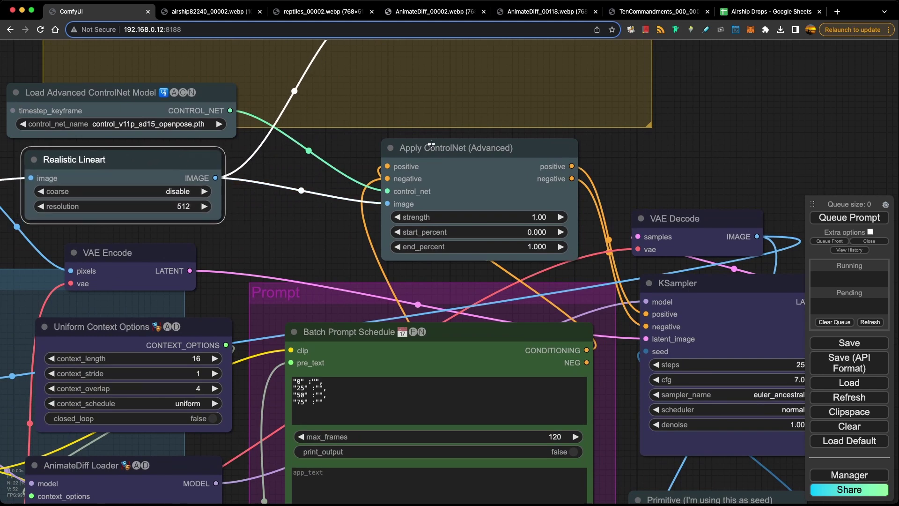
{"action": "left_click_drag", "start_coordinate": [431, 145], "coordinate": [391, 147]}
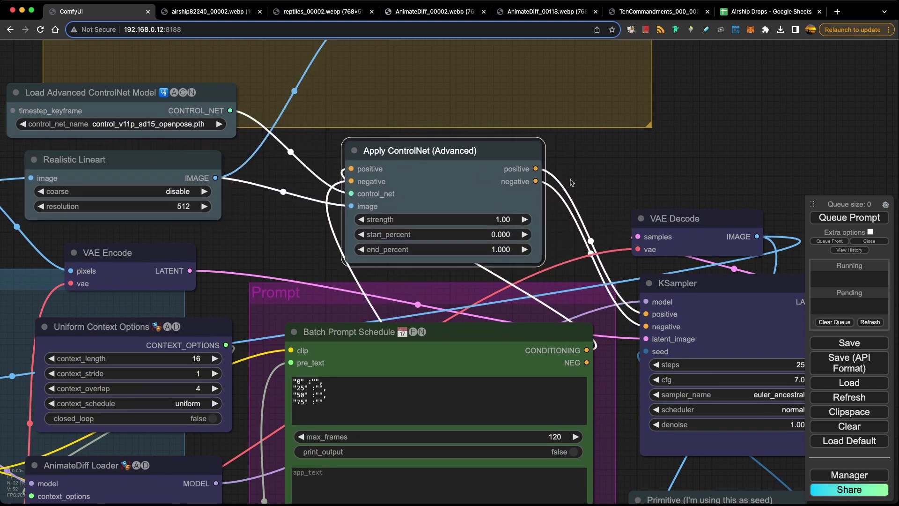
{"action": "left_click_drag", "start_coordinate": [570, 182], "coordinate": [485, 174]}
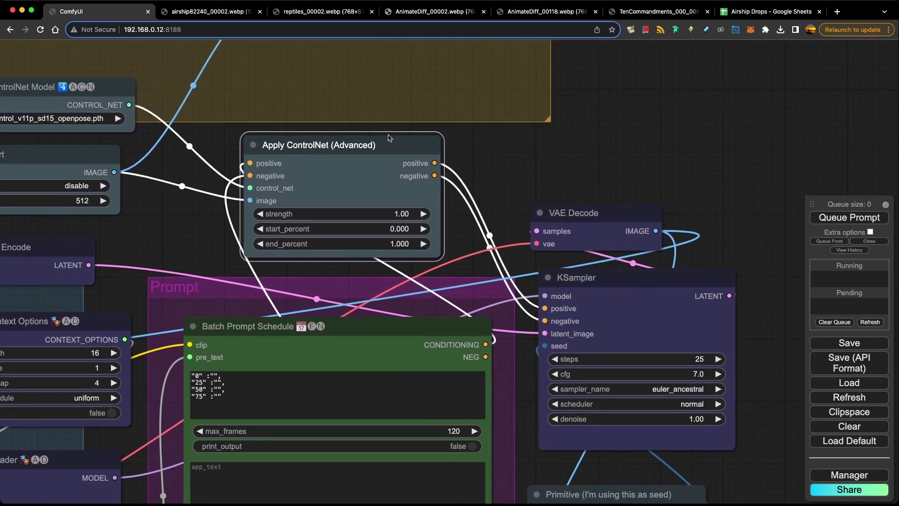
{"action": "left_click_drag", "start_coordinate": [388, 137], "coordinate": [343, 132]}
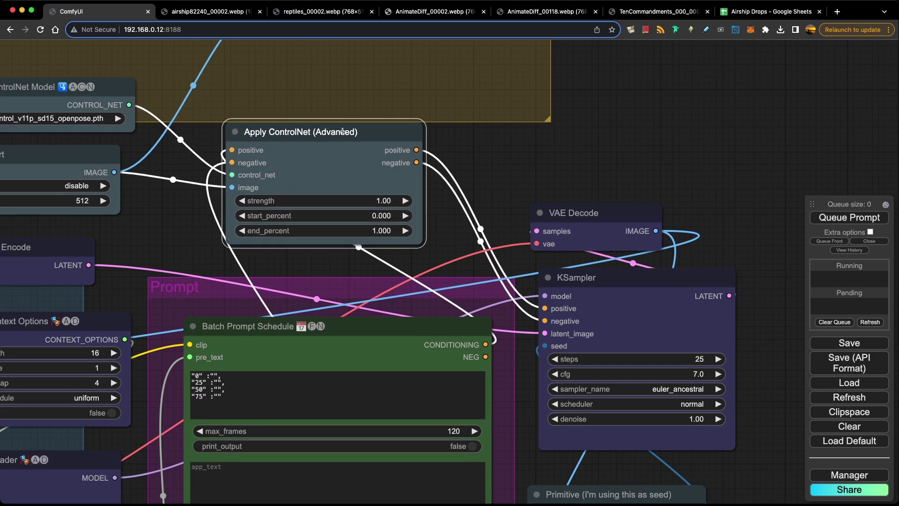
Move the collapsed Preview Image node right and expand it again
{"action": "left_click_drag", "start_coordinate": [489, 147], "coordinate": [538, 256]}
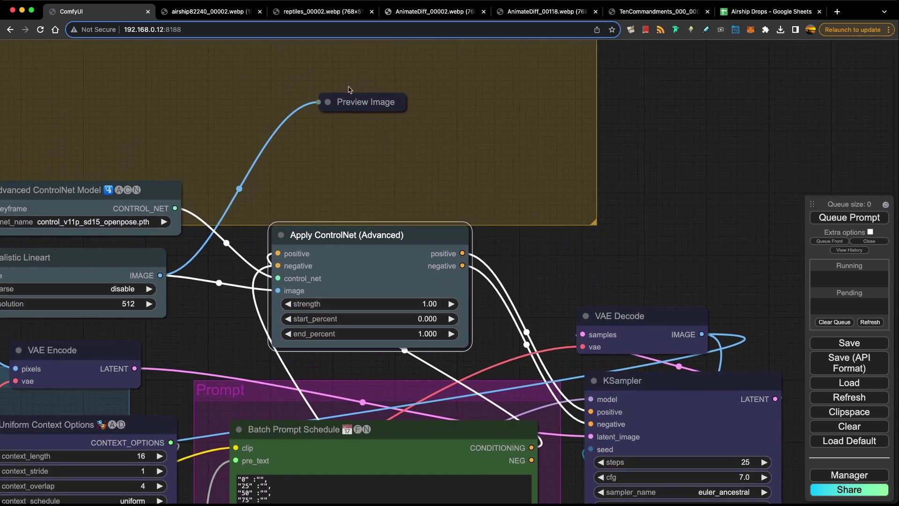
{"action": "left_click_drag", "start_coordinate": [347, 104], "coordinate": [564, 91]}
{"action": "right_click", "coordinate": [563, 89]}
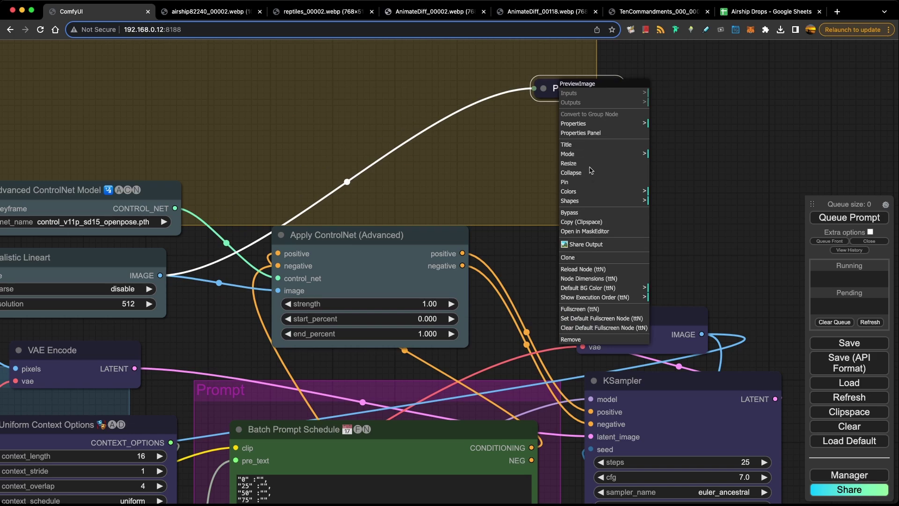
{"action": "left_click", "coordinate": [576, 172]}
Zoom in to inspect one of the talking man's lineart frames
{"action": "scroll", "coordinate": [577, 175], "scroll_direction": "up", "scroll_amount": 10}
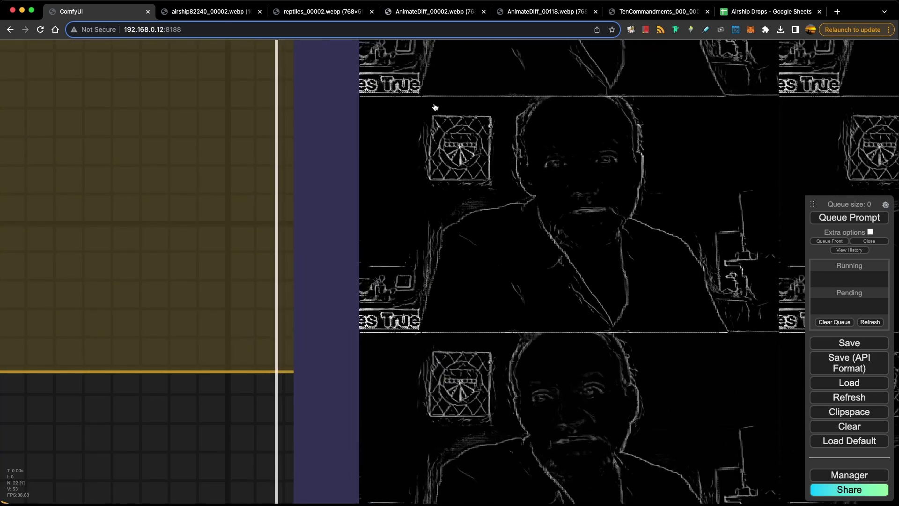
{"action": "scroll", "coordinate": [583, 216], "scroll_direction": "down", "scroll_amount": 12}
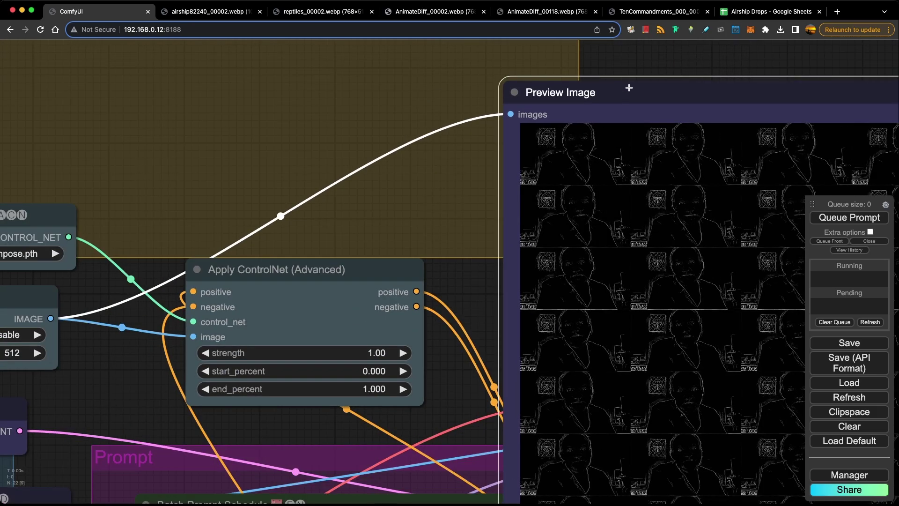
{"action": "scroll", "coordinate": [598, 240], "scroll_direction": "up", "scroll_amount": 8}
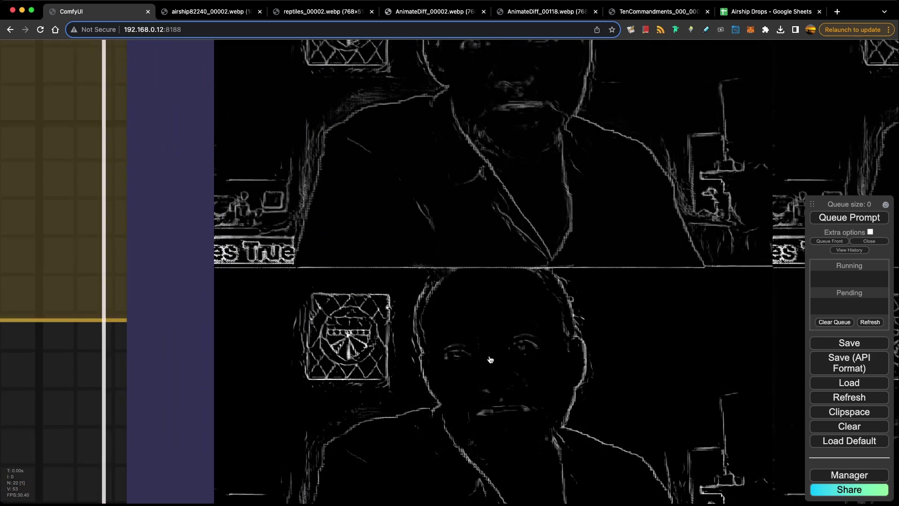
{"action": "left_click_drag", "start_coordinate": [490, 359], "coordinate": [421, 251]}
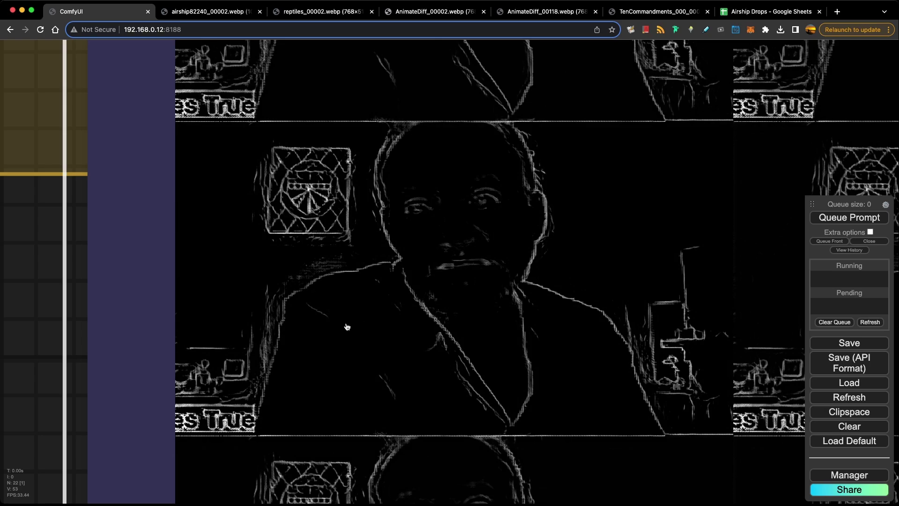
{"action": "scroll", "coordinate": [450, 385], "scroll_direction": "down", "scroll_amount": 15}
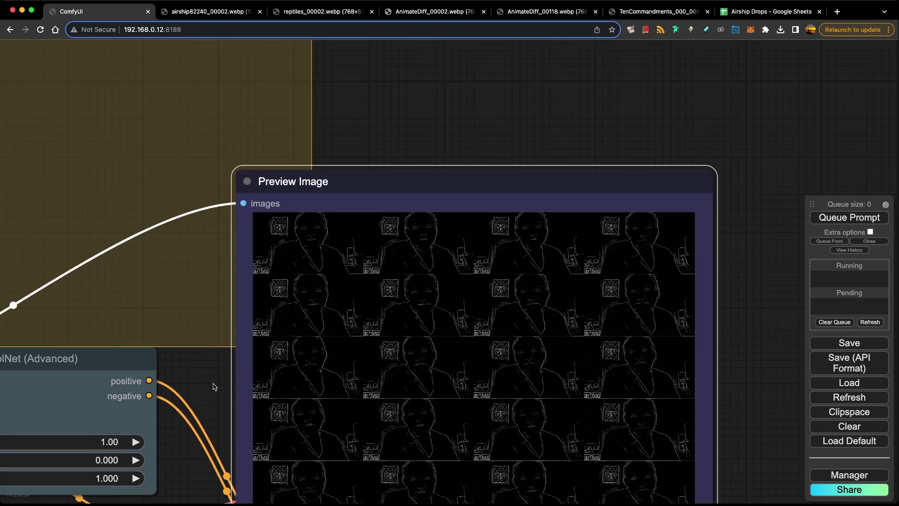
Check the Apply ControlNet strength and leave it at 1.00
{"action": "left_click_drag", "start_coordinate": [214, 386], "coordinate": [714, 95]}
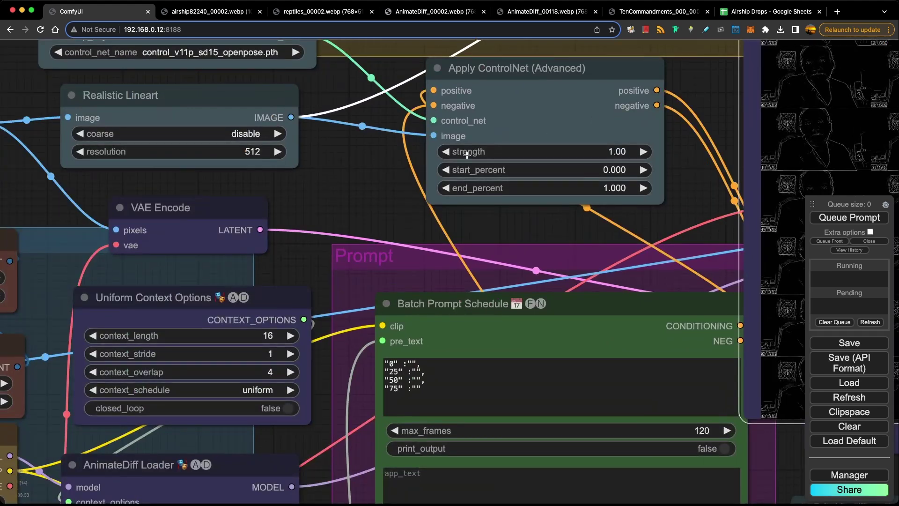
{"action": "left_click", "coordinate": [612, 151]}
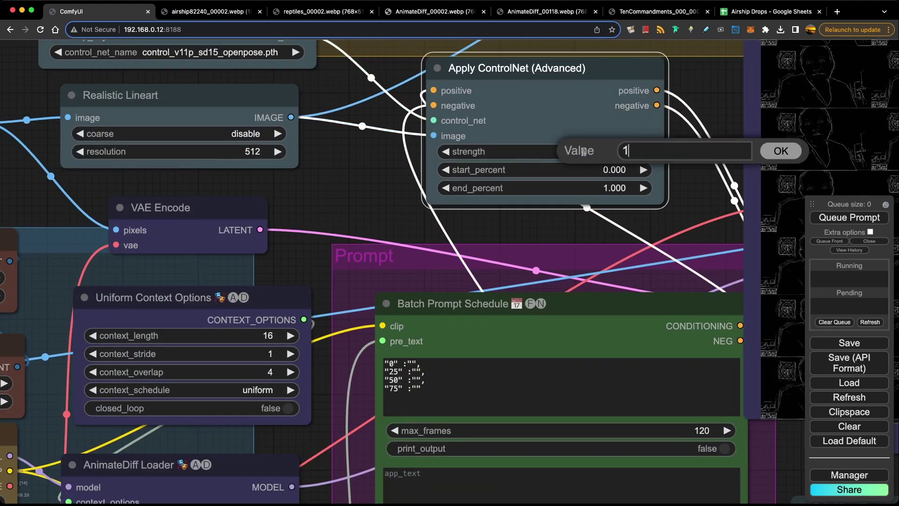
{"action": "left_click", "coordinate": [383, 166]}
{"action": "left_click", "coordinate": [781, 151]}
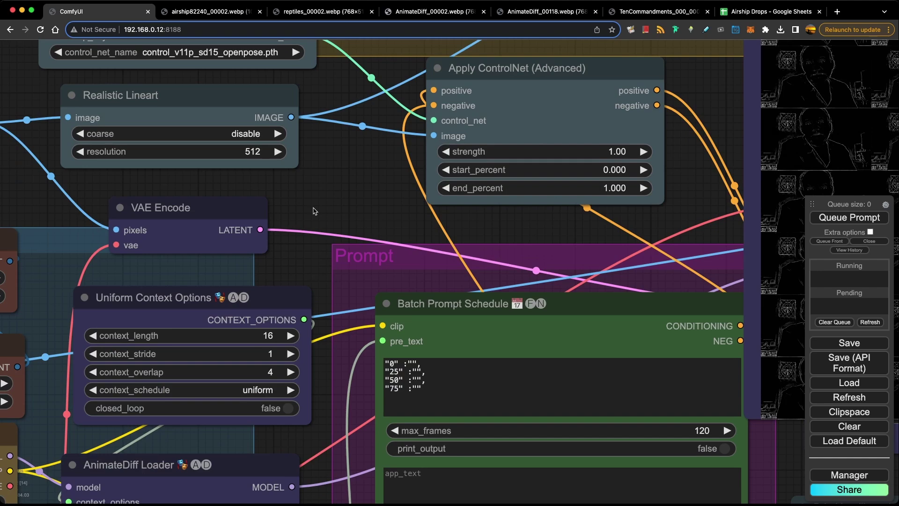
Pan across the Video Combine output, AnimateDiff, Height and Load Video nodes
{"action": "left_click_drag", "start_coordinate": [309, 261], "coordinate": [518, 114]}
{"action": "left_click_drag", "start_coordinate": [473, 282], "coordinate": [819, 57]}
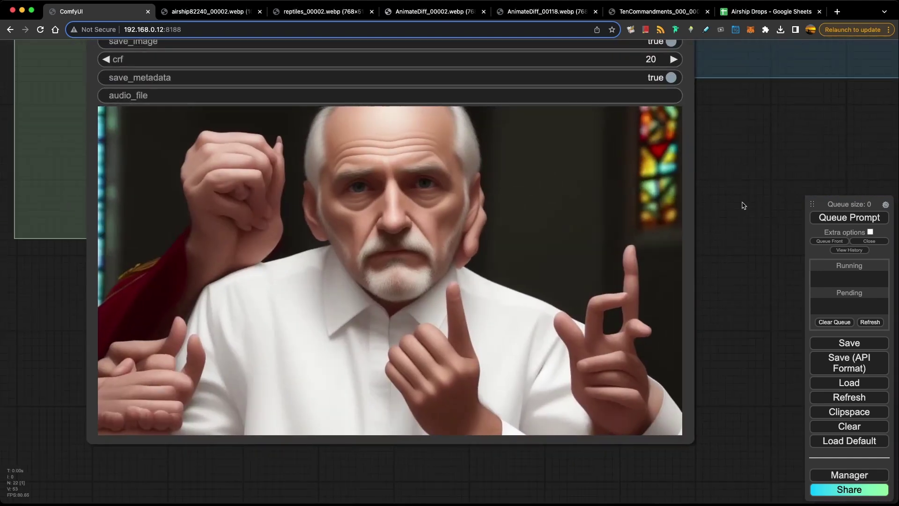
{"action": "scroll", "coordinate": [258, 252], "scroll_direction": "down", "scroll_amount": 7}
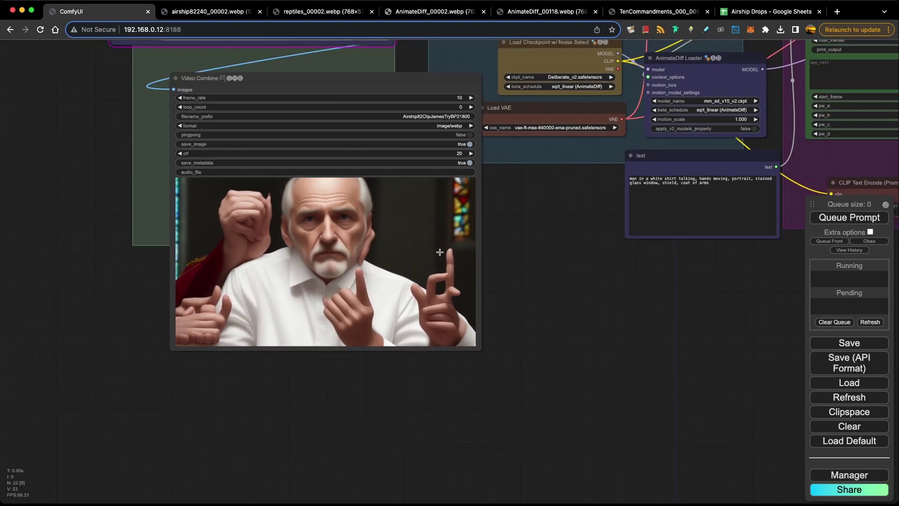
{"action": "left_click_drag", "start_coordinate": [530, 245], "coordinate": [403, 295]}
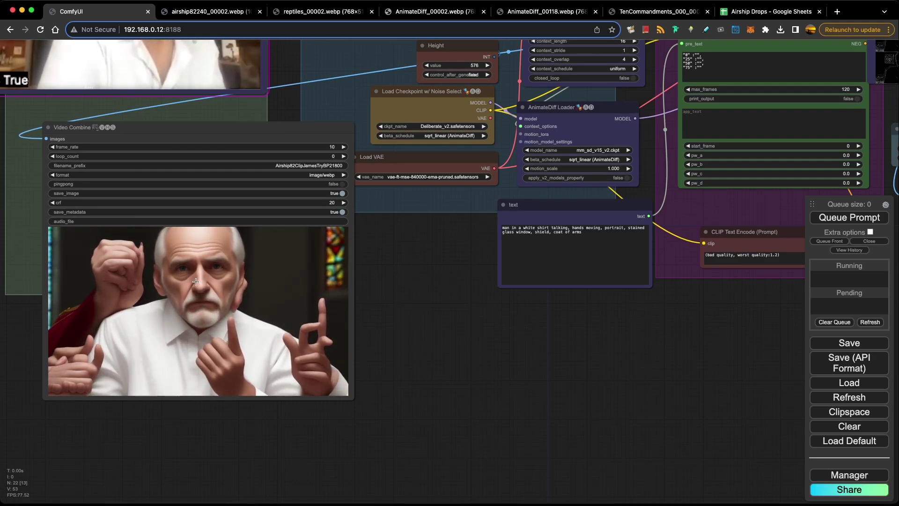
{"action": "left_click_drag", "start_coordinate": [277, 120], "coordinate": [388, 329]}
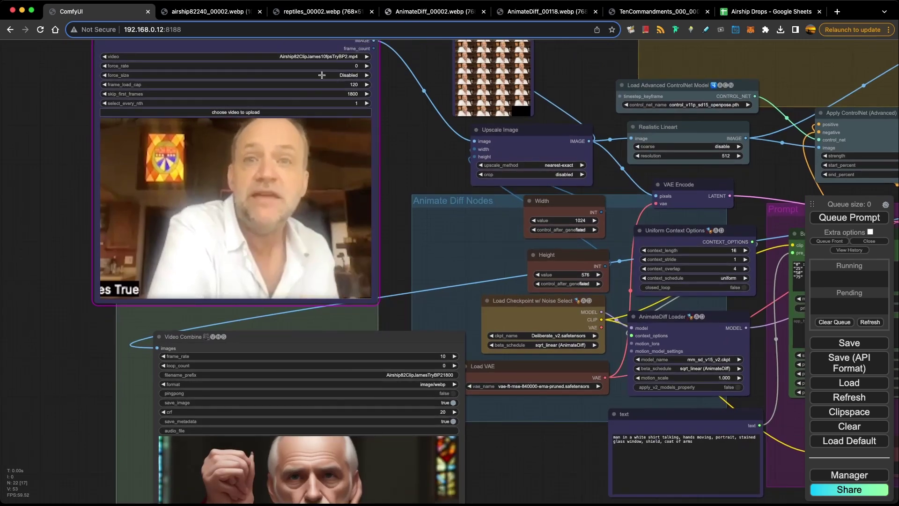
{"action": "scroll", "coordinate": [408, 179], "scroll_direction": "right", "scroll_amount": 5}
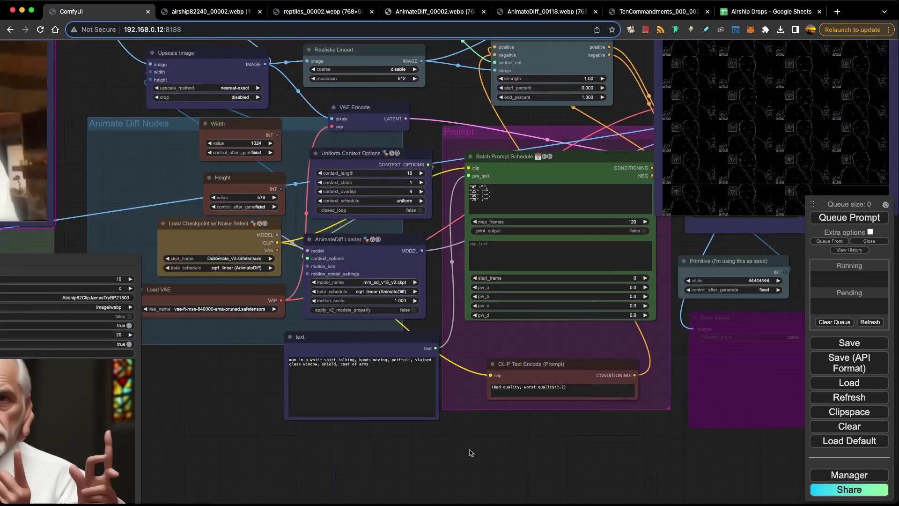
Move the lineart Preview Image node up-right off the KSampler, then select the Batch Prompt Schedule text
{"action": "left_click_drag", "start_coordinate": [471, 452], "coordinate": [323, 461]}
{"action": "scroll", "coordinate": [324, 461], "scroll_direction": "up", "scroll_amount": 7}
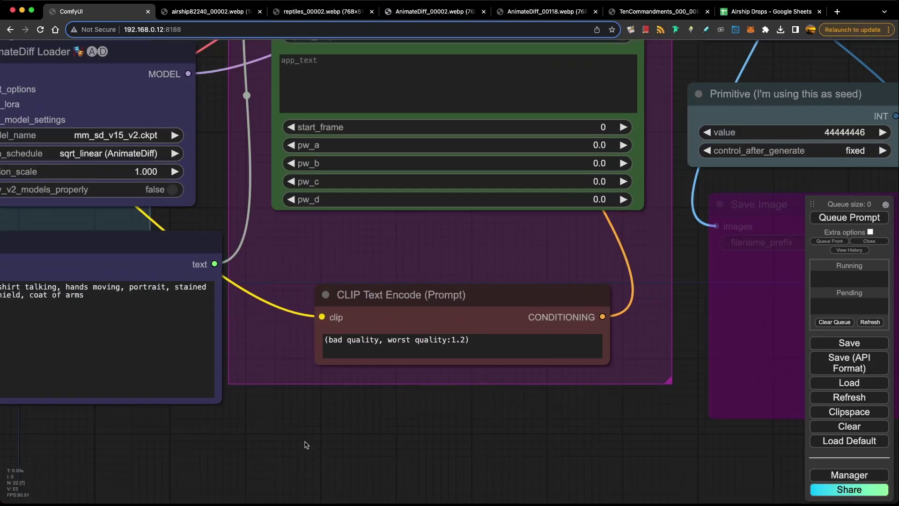
{"action": "scroll", "coordinate": [307, 422], "scroll_direction": "up", "scroll_amount": 3}
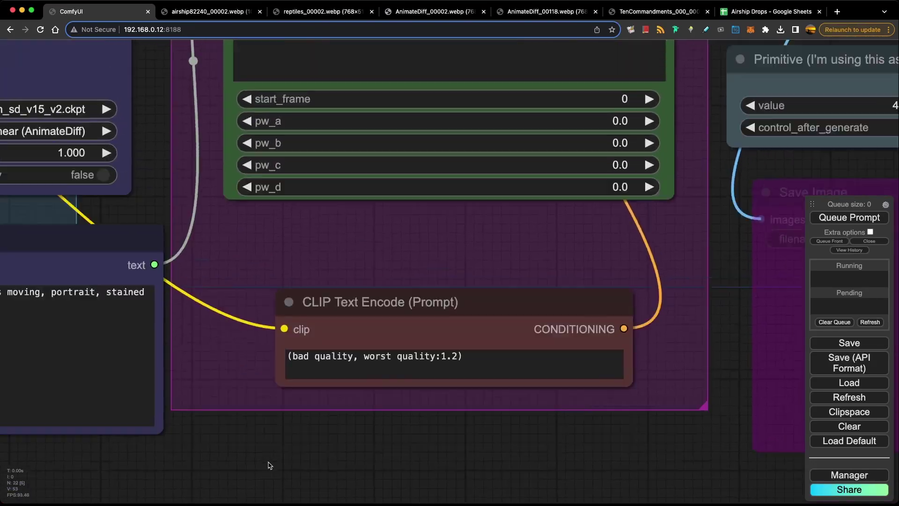
{"action": "left_click_drag", "start_coordinate": [269, 466], "coordinate": [291, 486]}
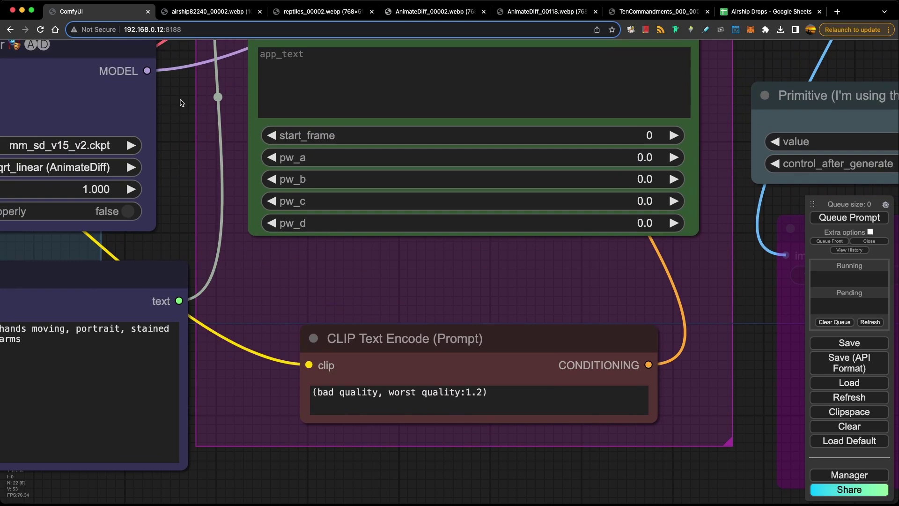
{"action": "left_click_drag", "start_coordinate": [181, 103], "coordinate": [181, 331]}
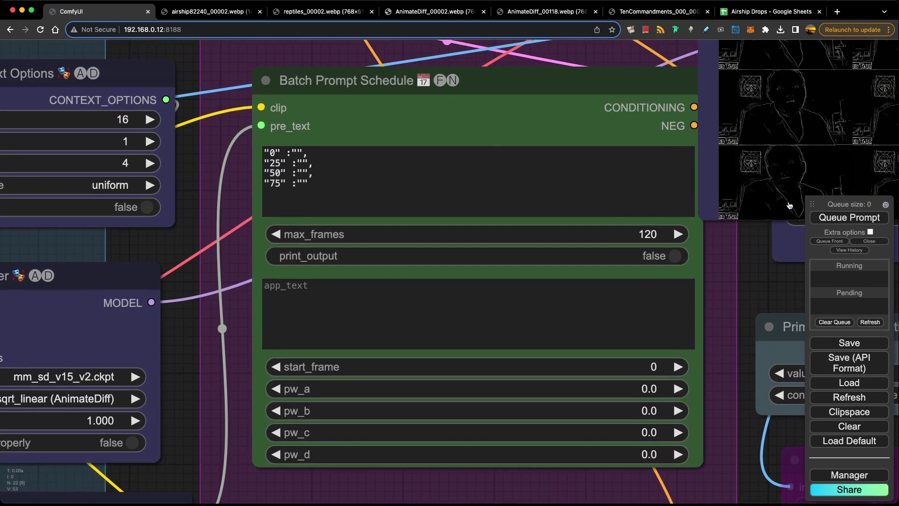
{"action": "left_click_drag", "start_coordinate": [701, 179], "coordinate": [822, 82]}
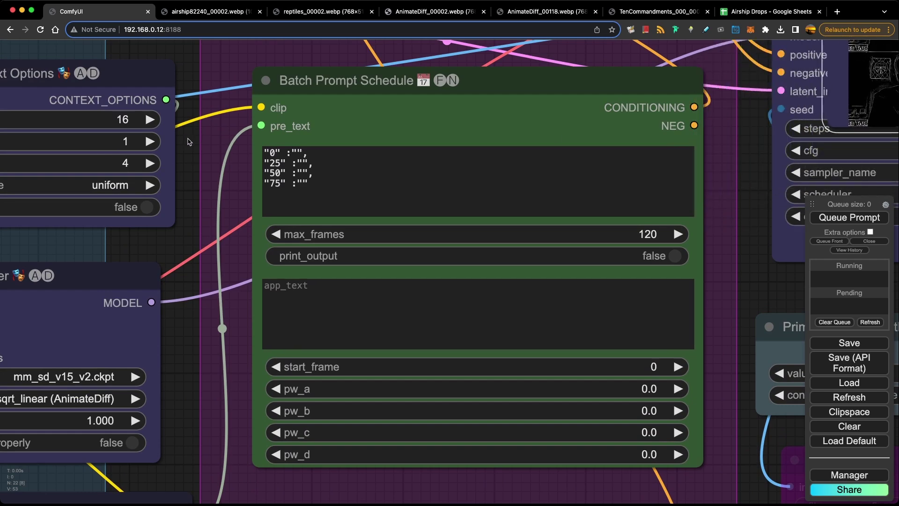
{"action": "left_click", "coordinate": [264, 149]}
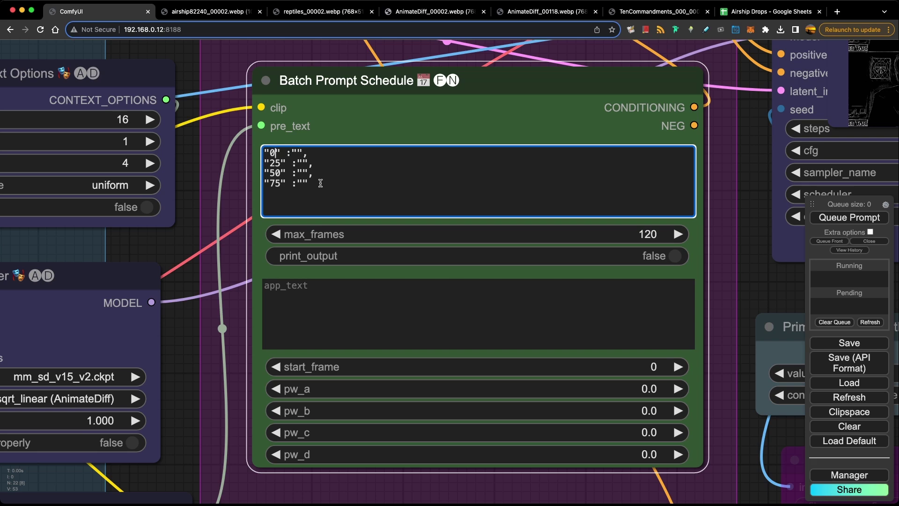
Look over the AnimateDiff Loader and Noise Select nodes, then show the airship82240_00002.webp output
{"action": "left_click_drag", "start_coordinate": [192, 160], "coordinate": [267, 174]}
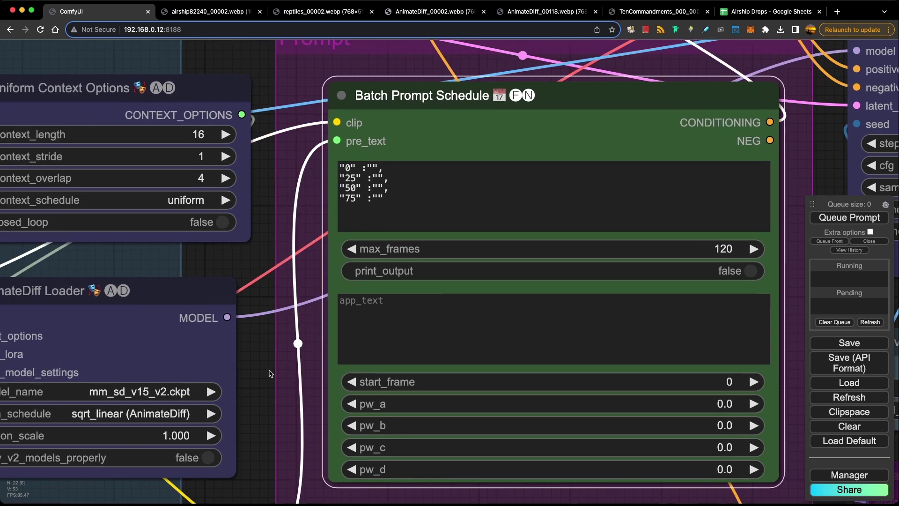
{"action": "left_click_drag", "start_coordinate": [270, 374], "coordinate": [370, 376]}
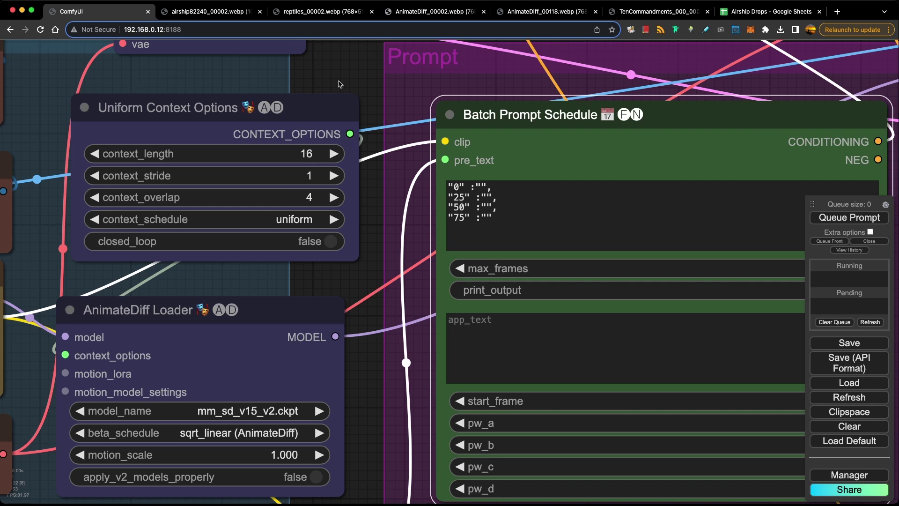
{"action": "left_click", "coordinate": [208, 13]}
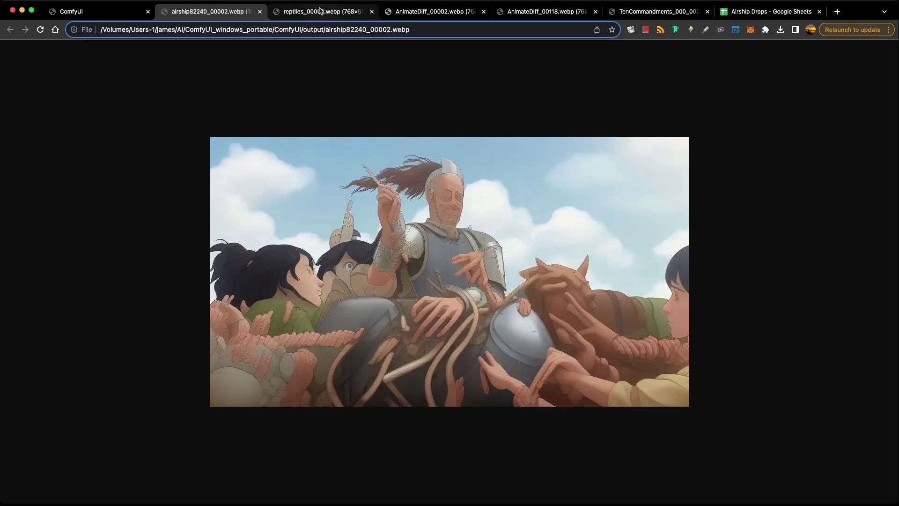
Watch the reptiles_00002.webp and AnimateDiff_00002.webp outputs, then go back to the ComfyUI workflow
{"action": "left_click", "coordinate": [284, 17]}
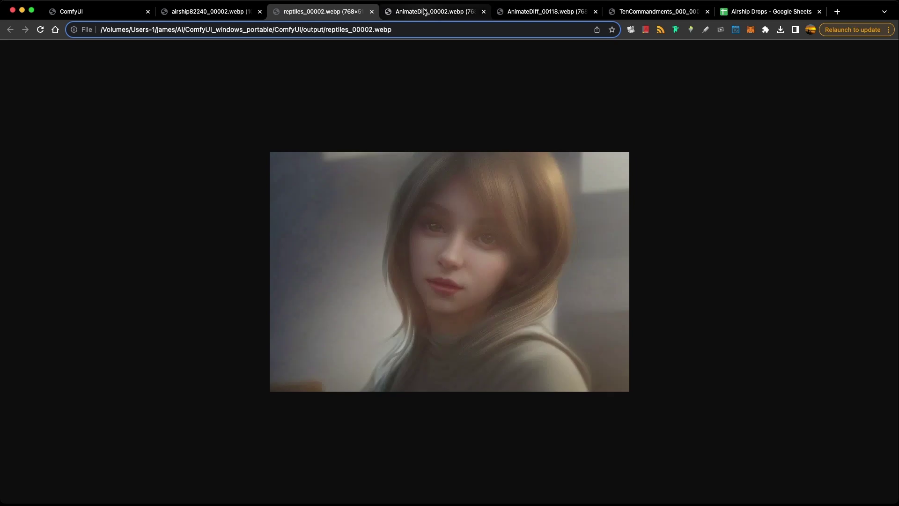
{"action": "left_click", "coordinate": [425, 11]}
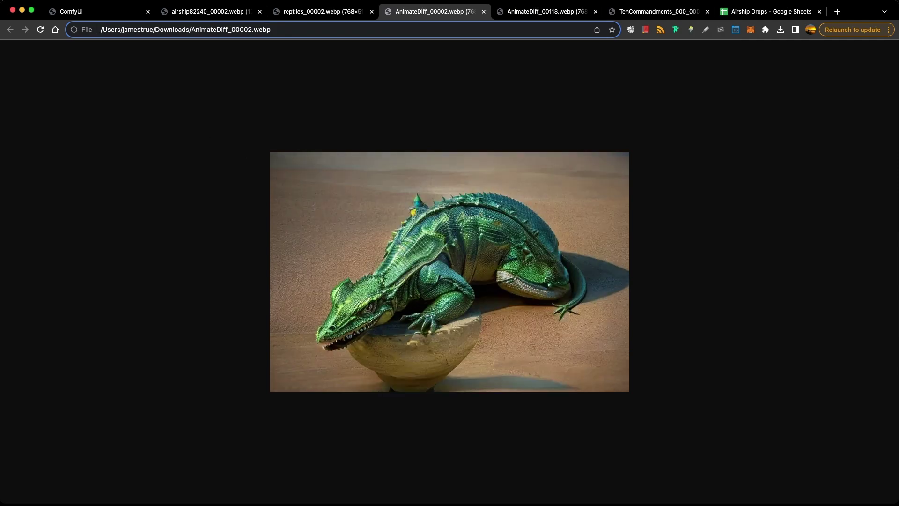
{"action": "left_click", "coordinate": [111, 12]}
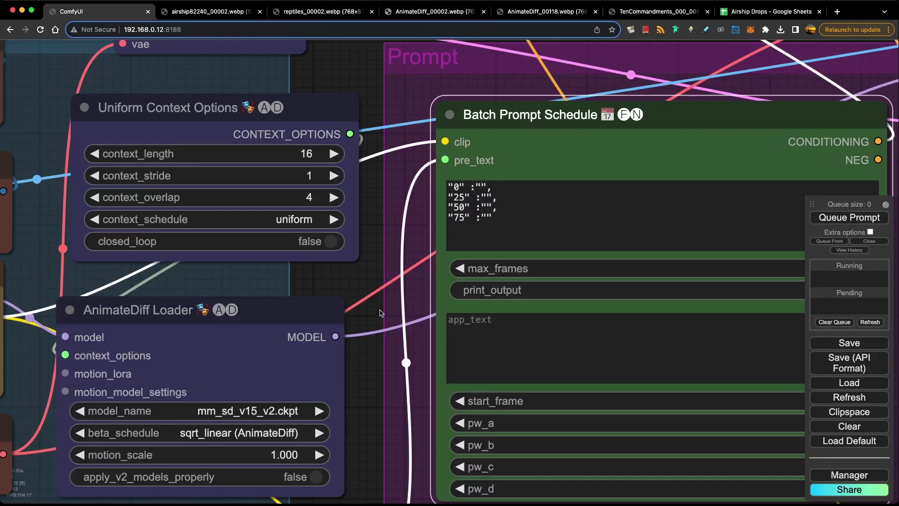
{"action": "scroll", "coordinate": [381, 313], "scroll_direction": "down", "scroll_amount": 5}
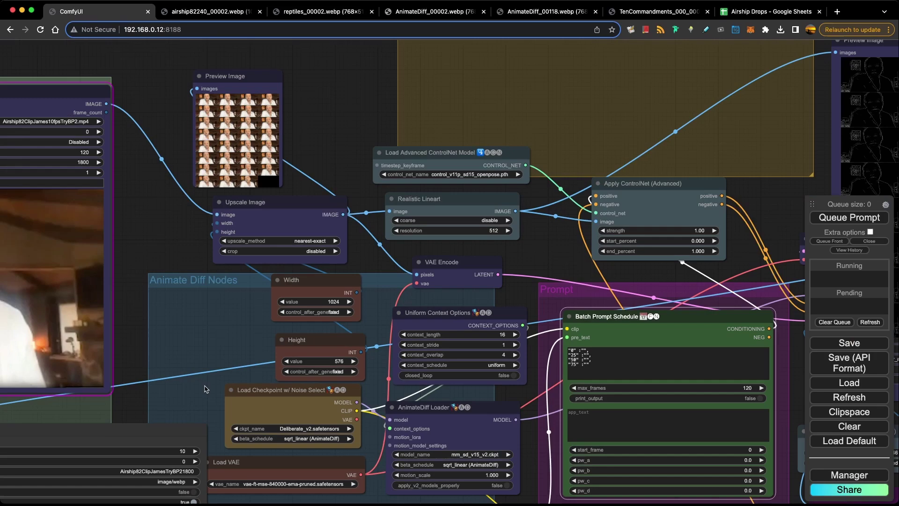
{"action": "left_click_drag", "start_coordinate": [205, 388], "coordinate": [524, 149]}
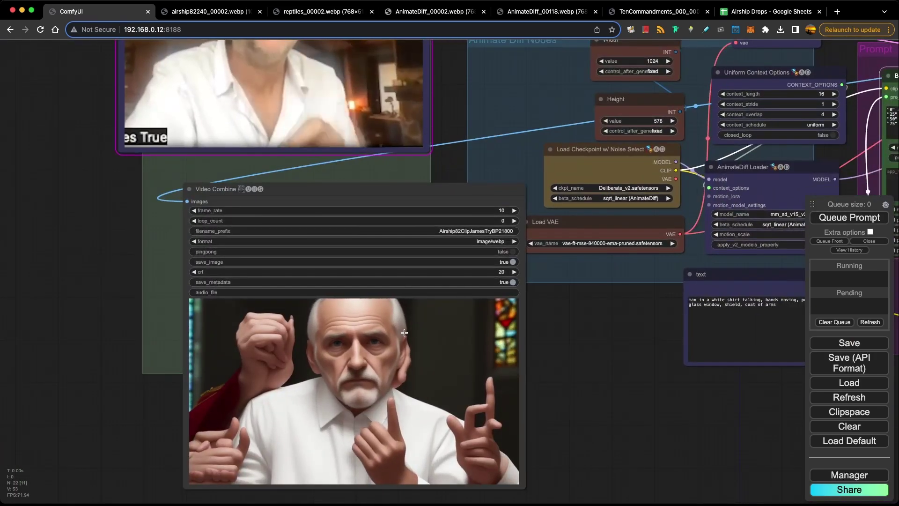
{"action": "left_click", "coordinate": [307, 12]}
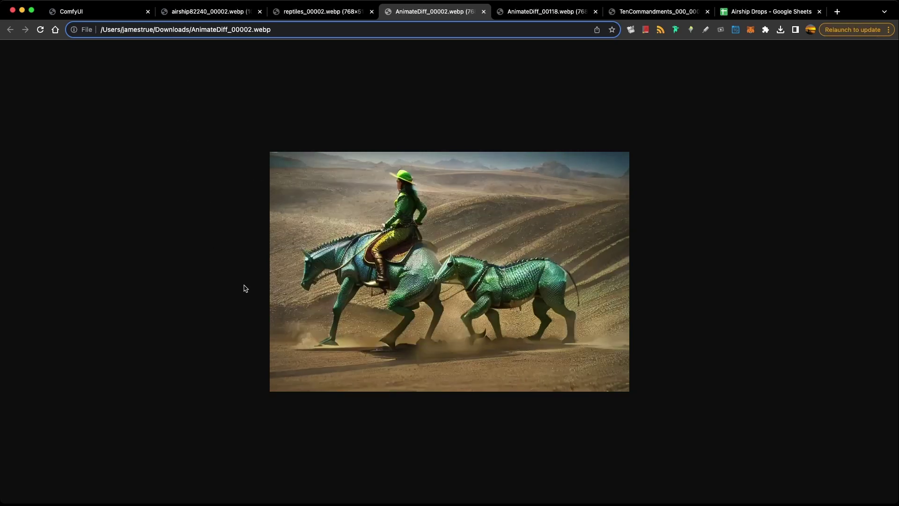
Review the Batch Prompt Schedule in ComfyUI, then switch to the reptiles_00002.webp output
{"action": "left_click", "coordinate": [105, 14]}
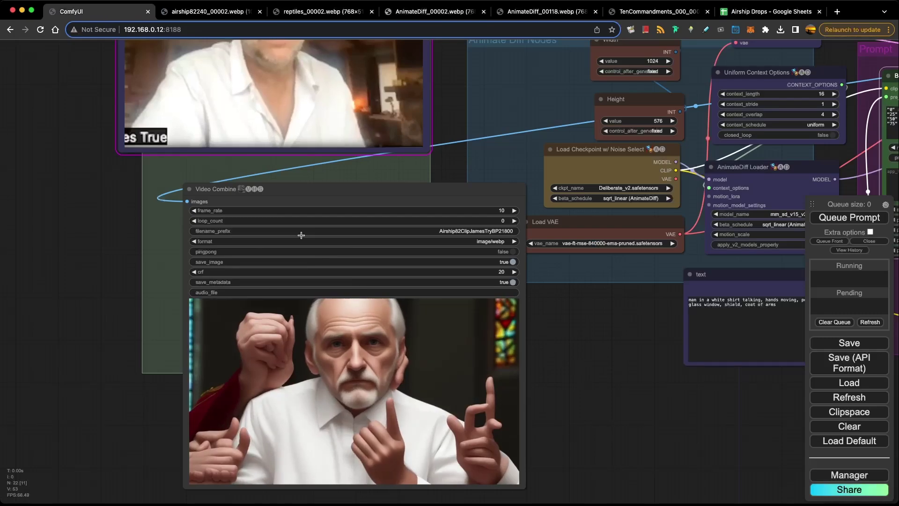
{"action": "scroll", "coordinate": [577, 148], "scroll_direction": "right", "scroll_amount": 10}
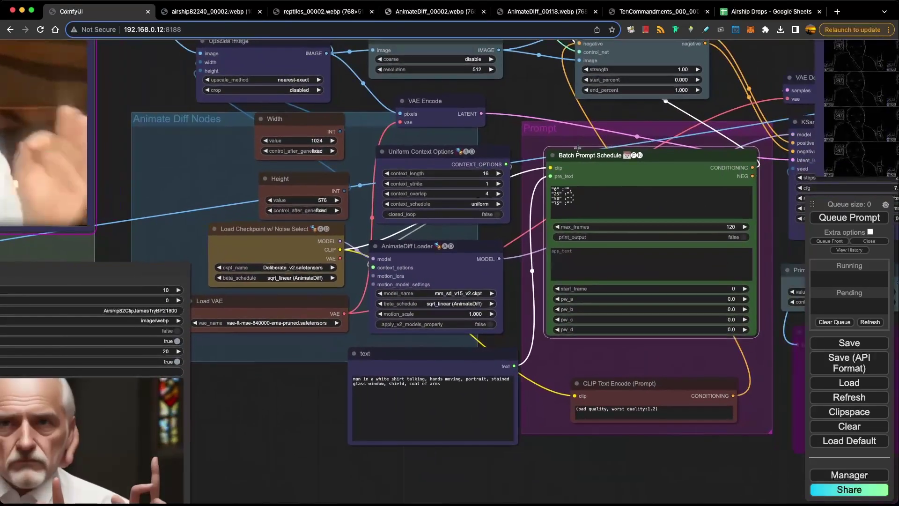
{"action": "scroll", "coordinate": [701, 235], "scroll_direction": "up", "scroll_amount": 3}
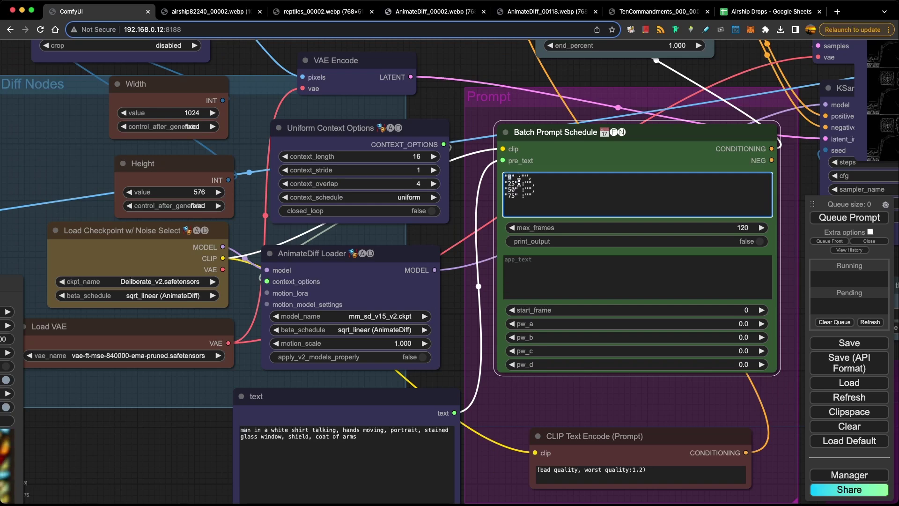
{"action": "left_click", "coordinate": [321, 11]}
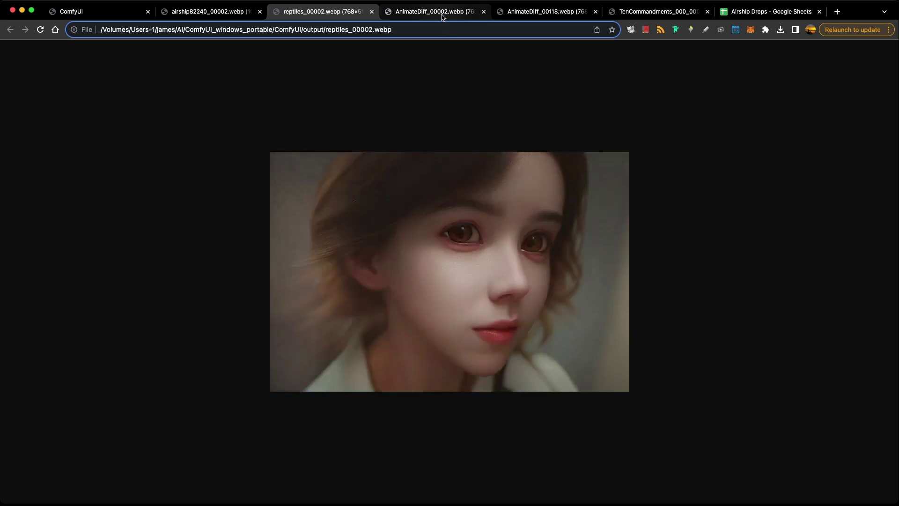
Show the AnimateDiff_00002.webp green lizard animation
{"action": "left_click", "coordinate": [442, 17]}
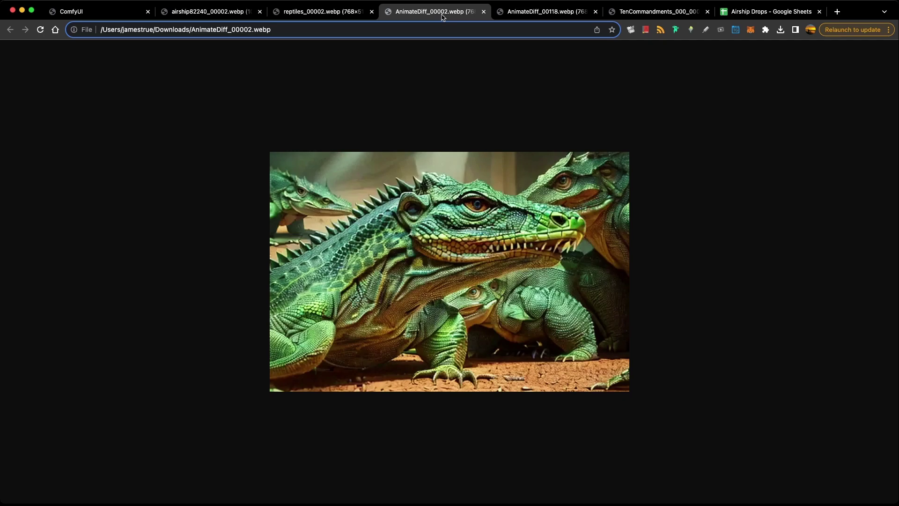